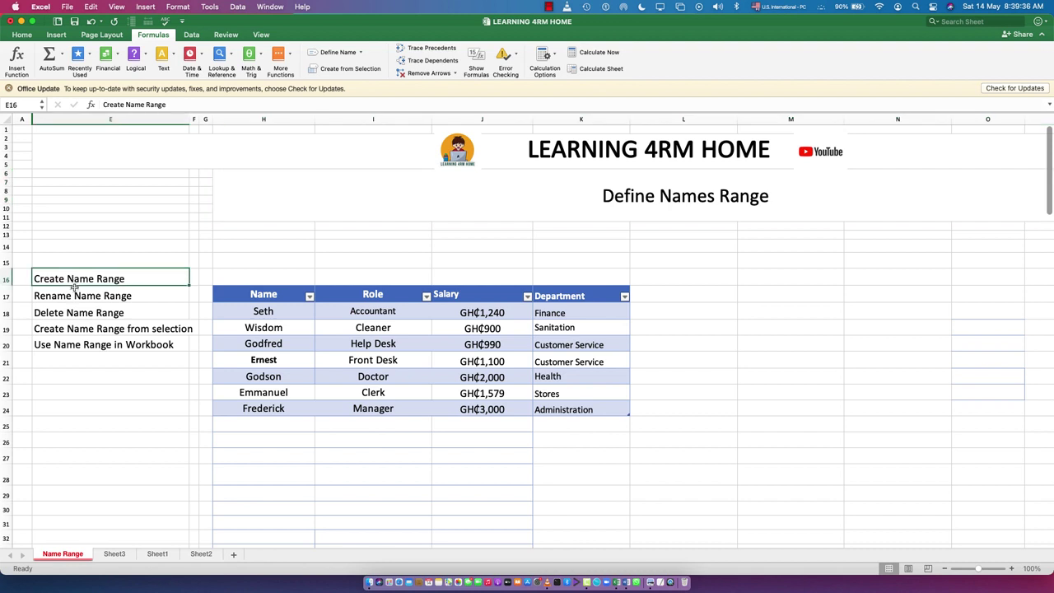
Turn off the filter buttons on the employee table's header row.
click(74, 298)
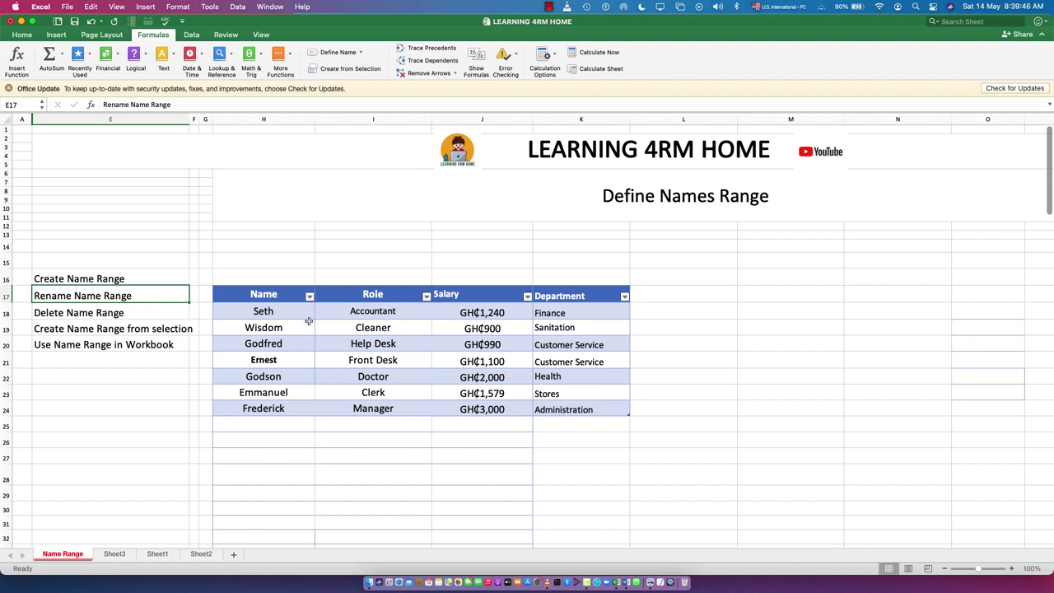
click(387, 356)
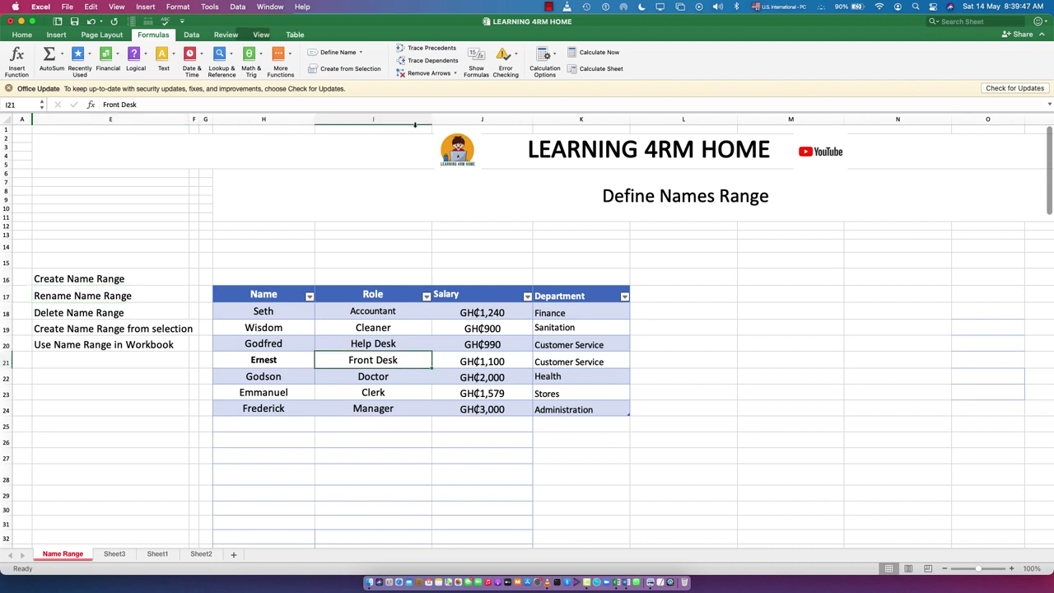
click(295, 35)
click(358, 48)
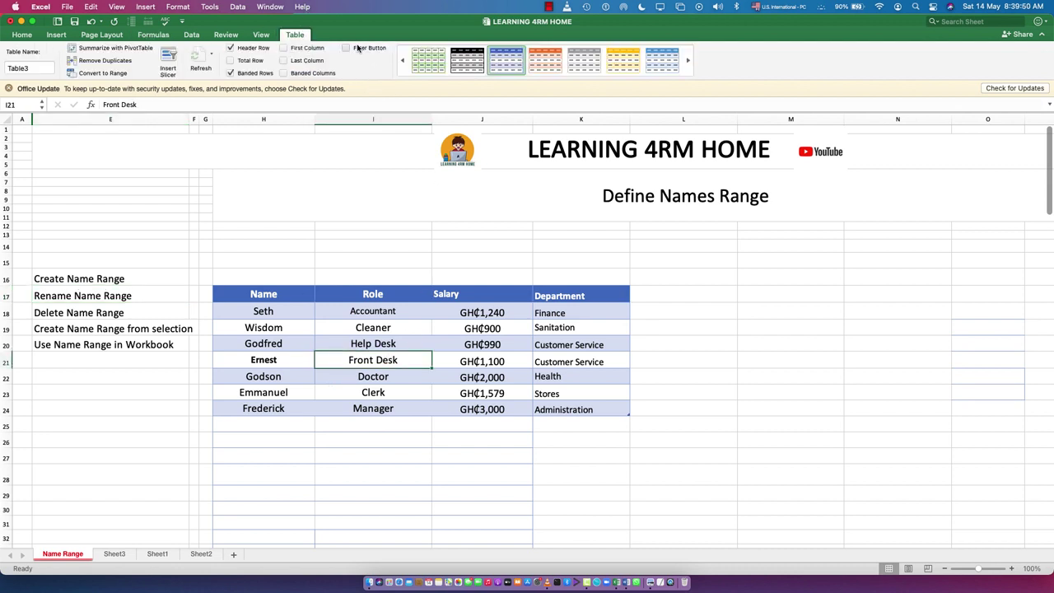
click(303, 358)
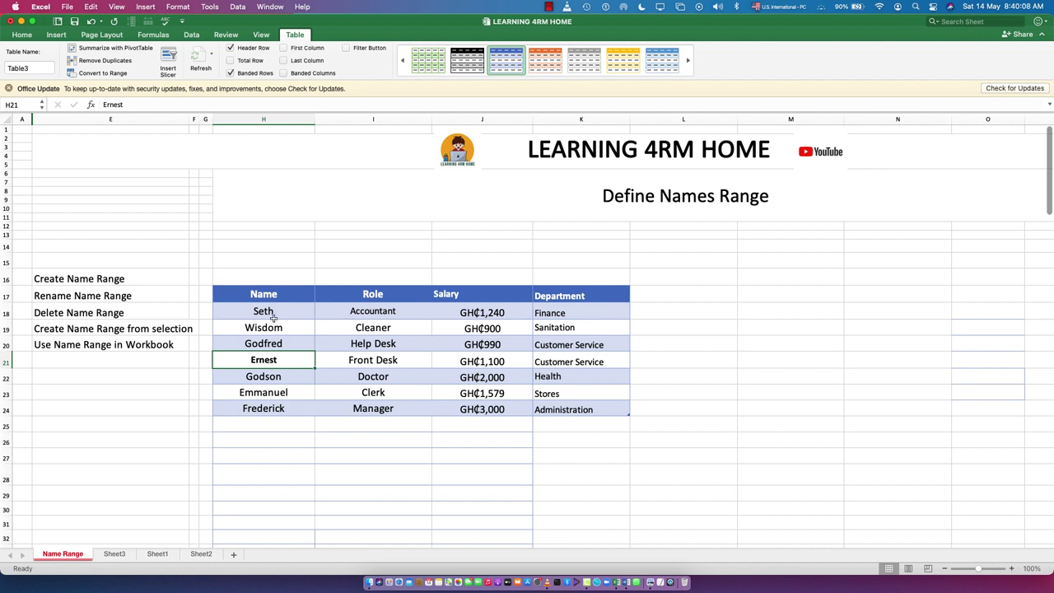
drag(270, 312, 263, 394)
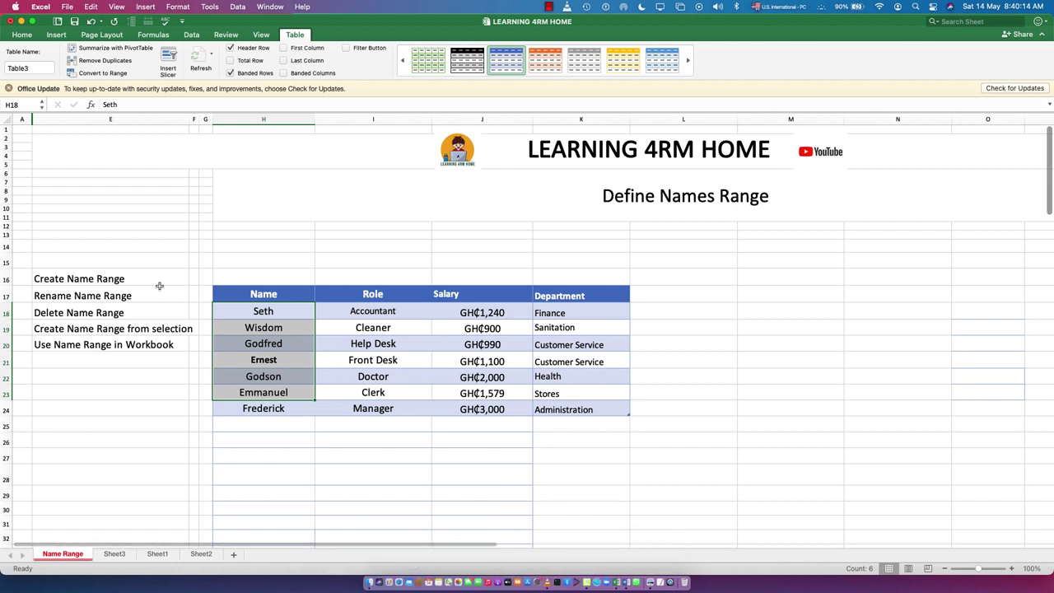
click(282, 461)
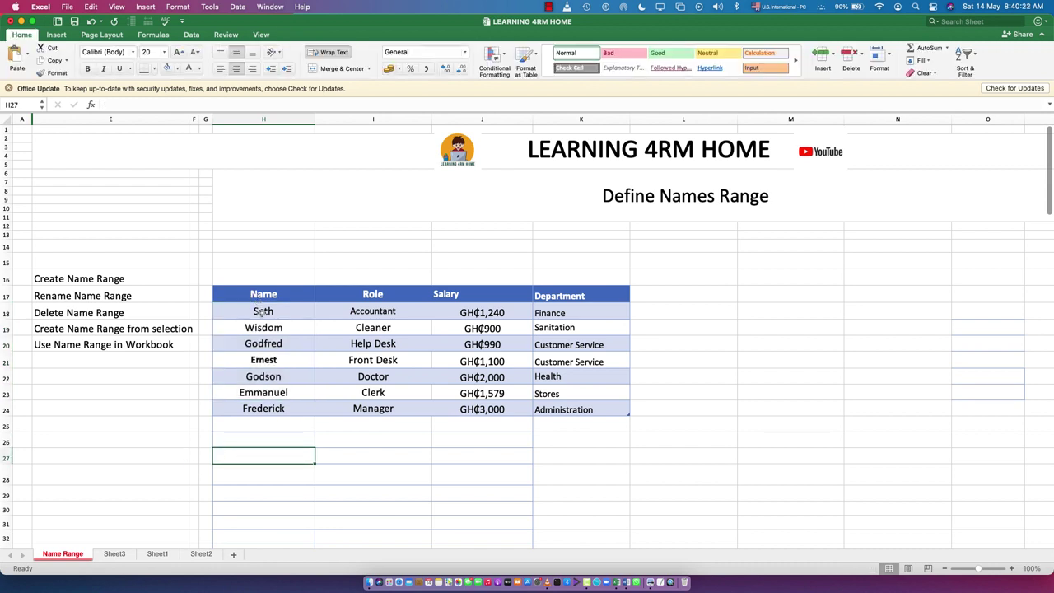
drag(263, 311, 264, 345)
click(373, 408)
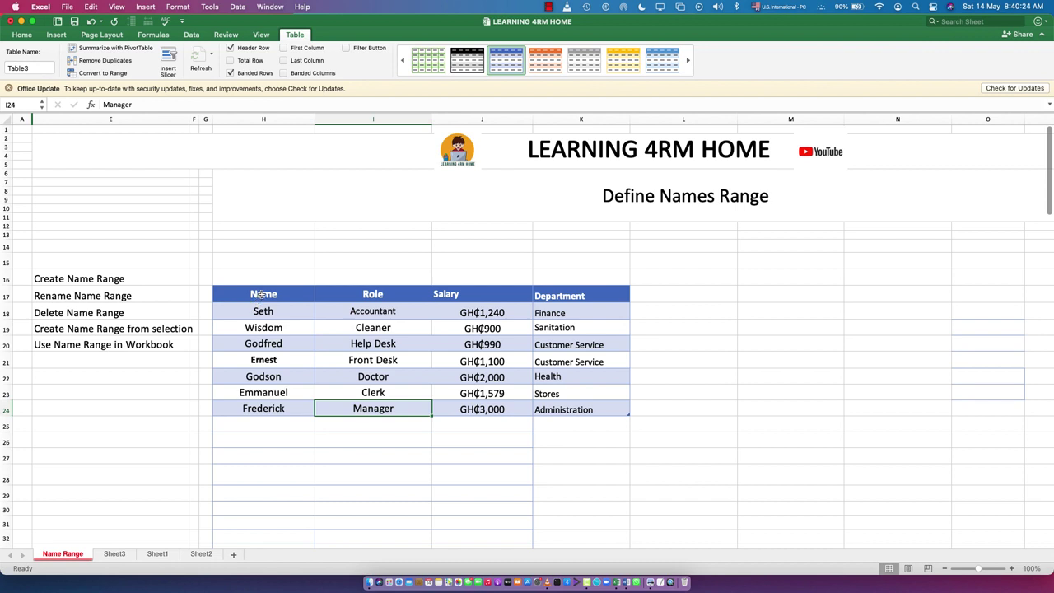
Define the name Workers for the employee entries in the Name column, cells H18:H24.
drag(263, 311, 273, 408)
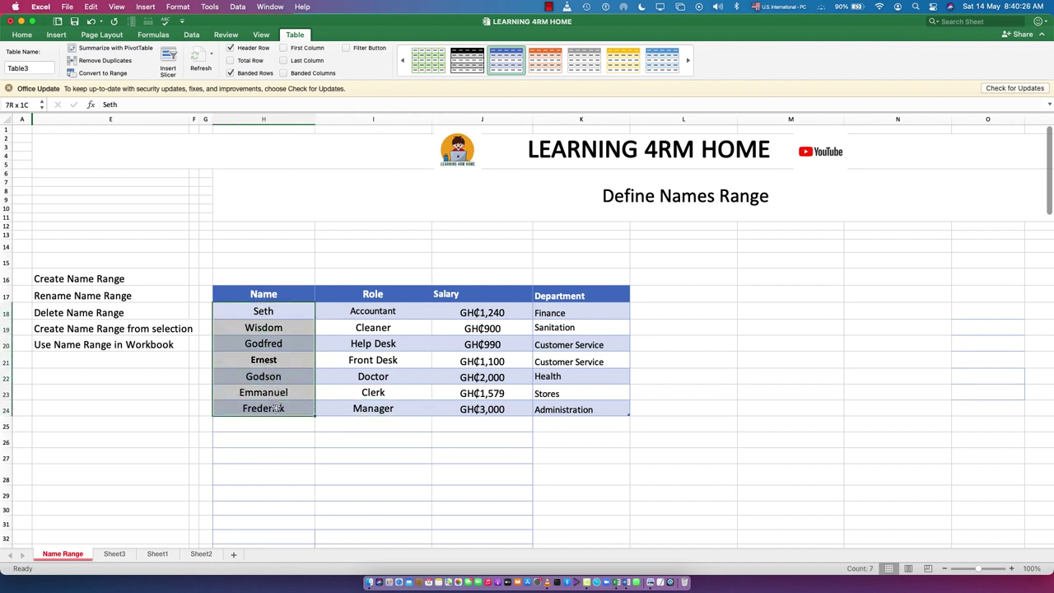
click(24, 35)
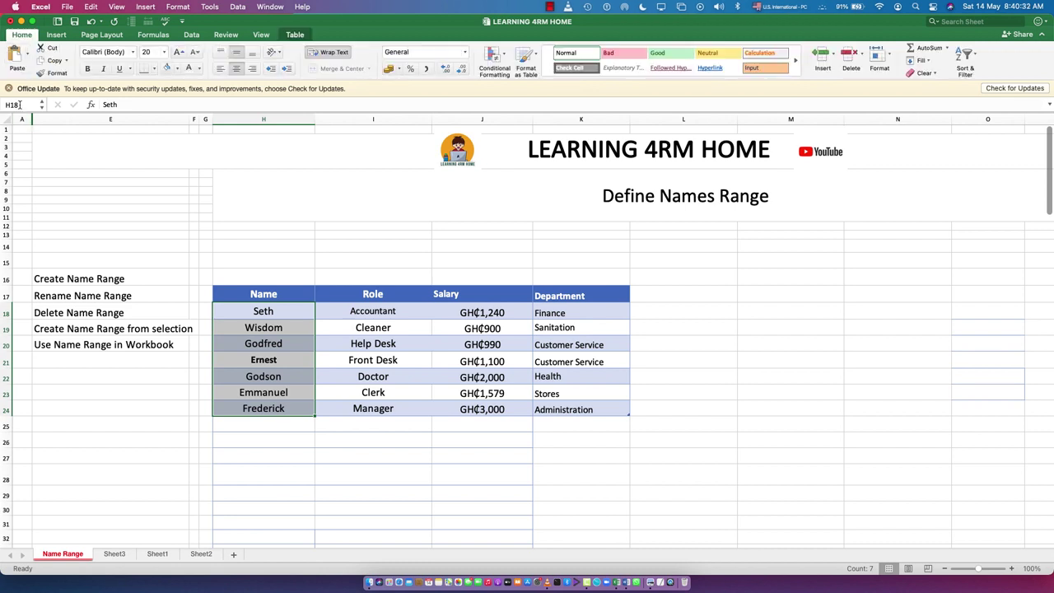
click(20, 105)
text(Workers)
key(Return)
Check the Workers named range by jumping to it from a cell outside the selection.
click(346, 380)
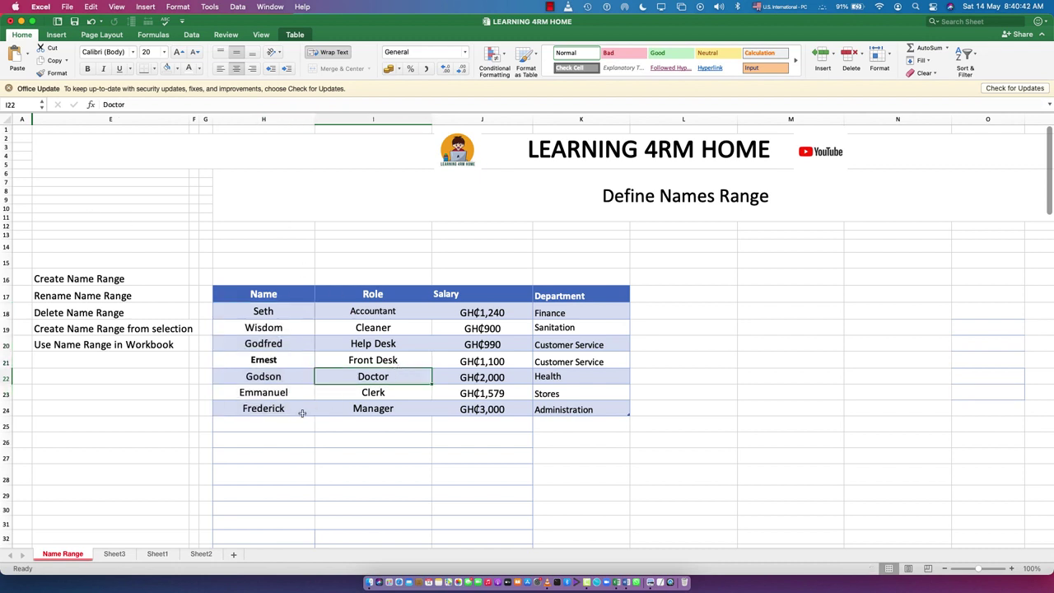
click(278, 328)
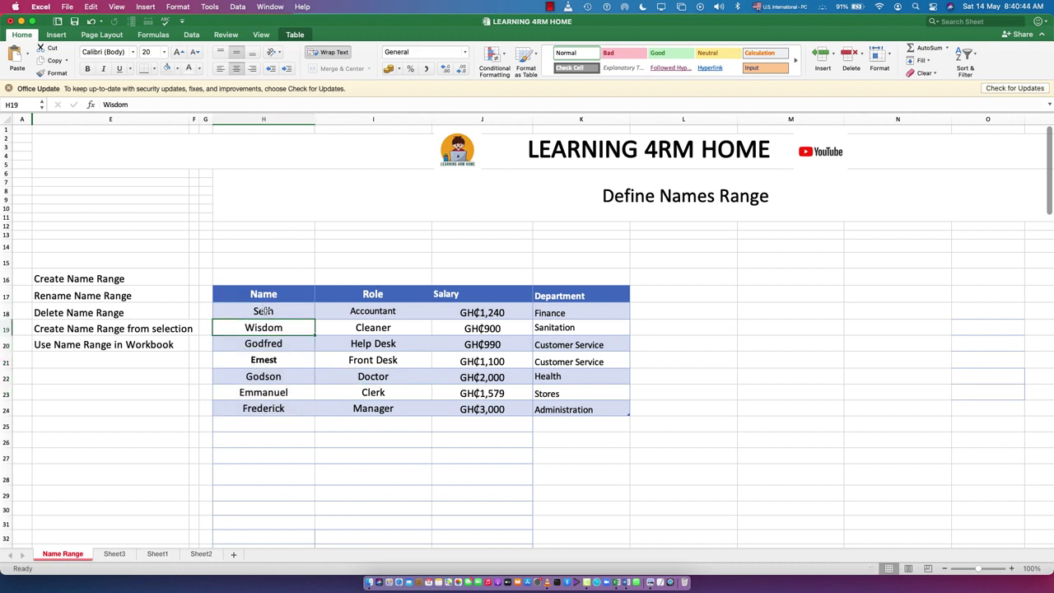
click(42, 108)
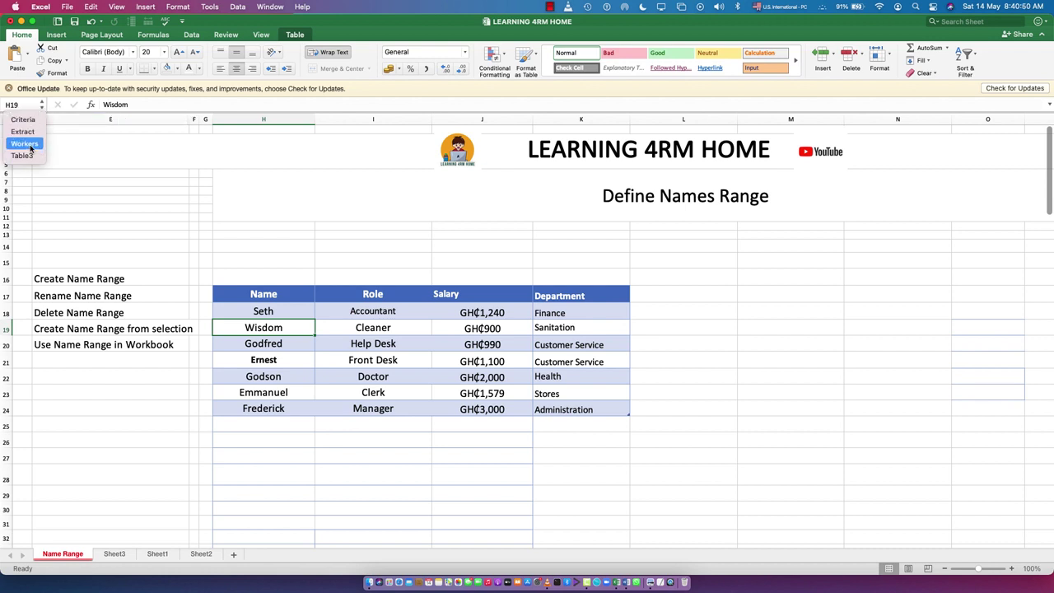
click(25, 144)
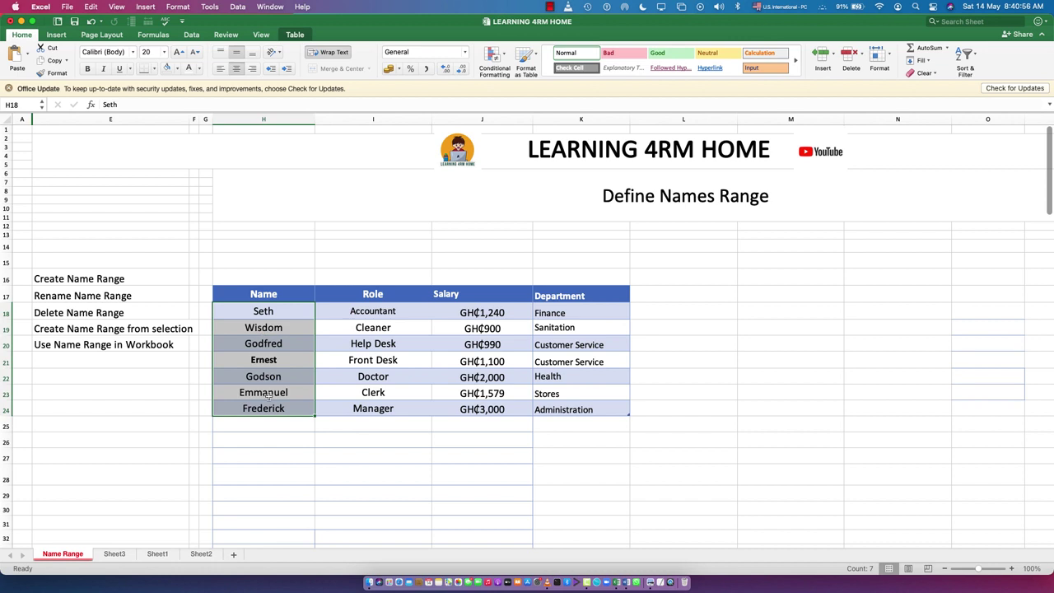
Add a new blank worksheet and return to the Name Range sheet.
click(233, 555)
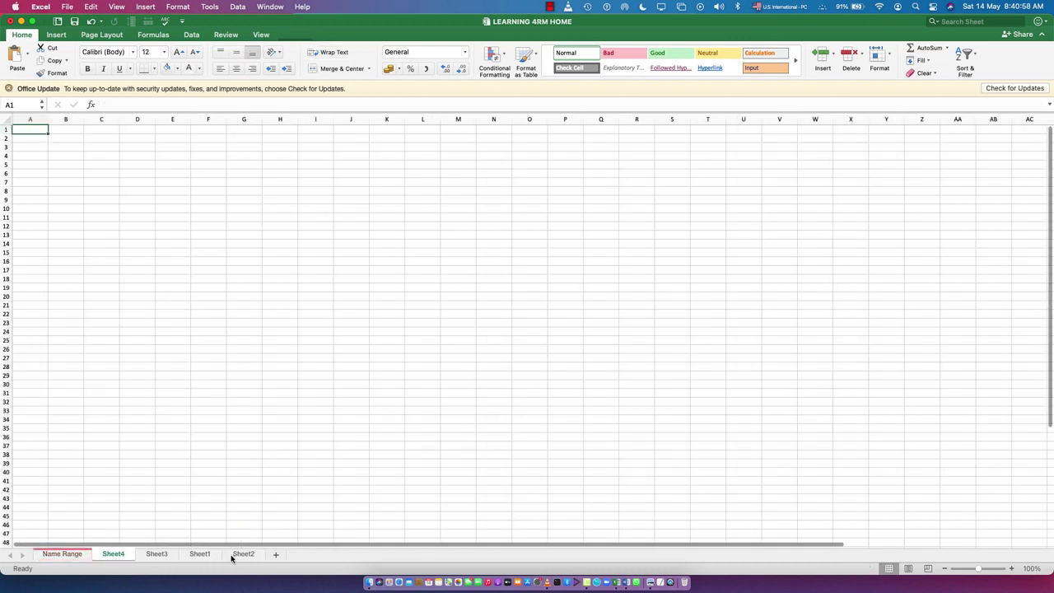
click(65, 554)
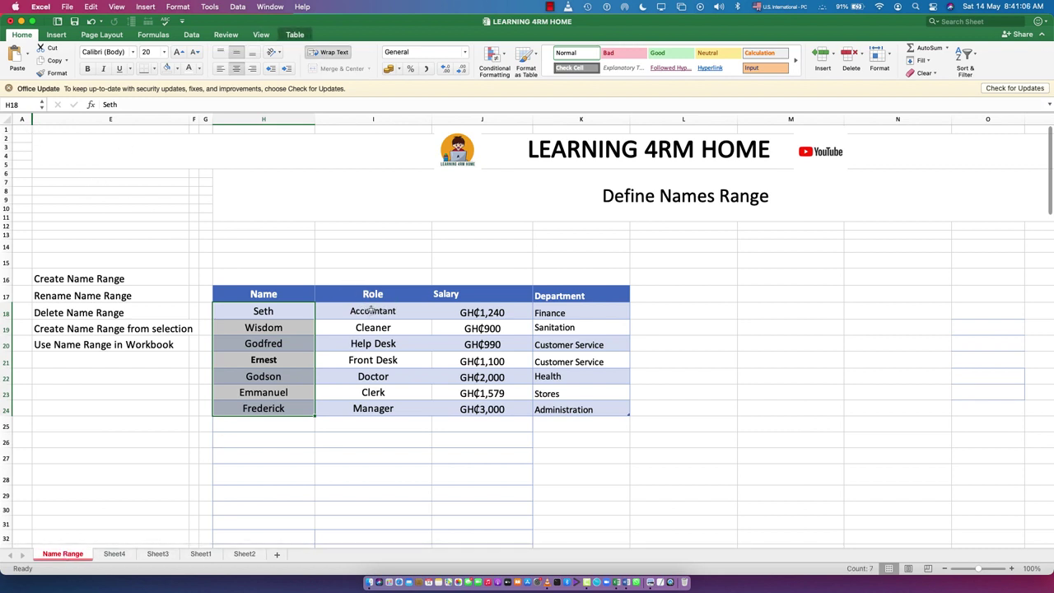
Define the name role for the entries in the Role column, cells I18:I24.
drag(373, 311, 372, 410)
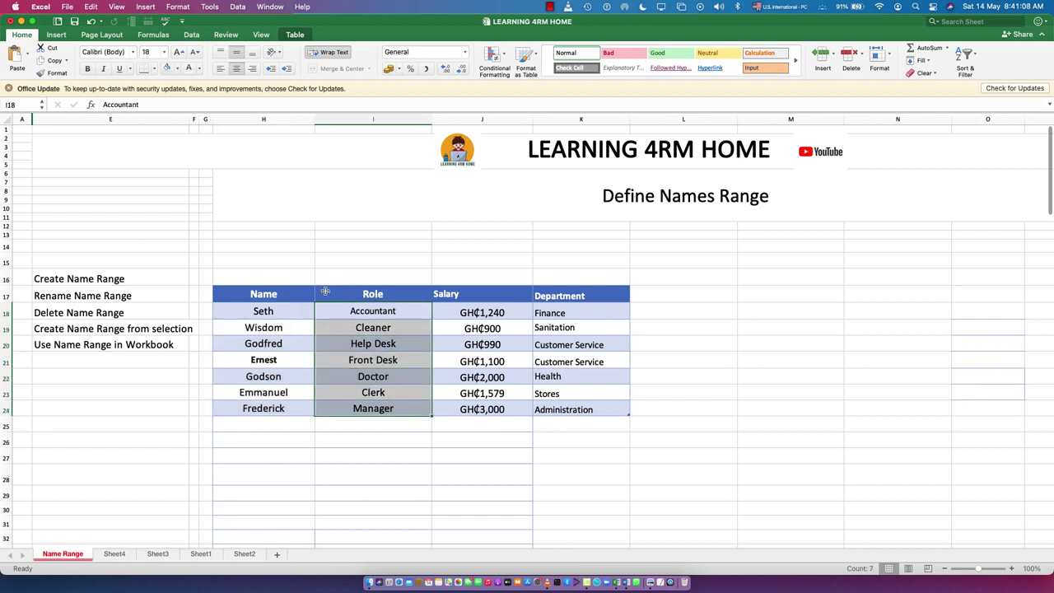
click(23, 104)
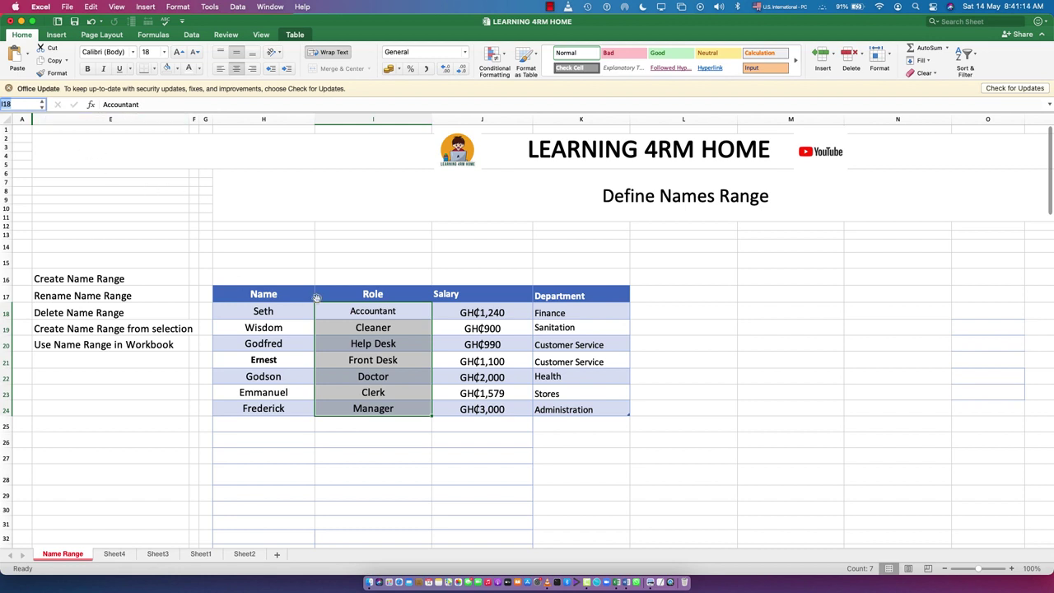
text(R)
key(Return)
Check both named ranges by jumping to Workers and to role.
click(42, 108)
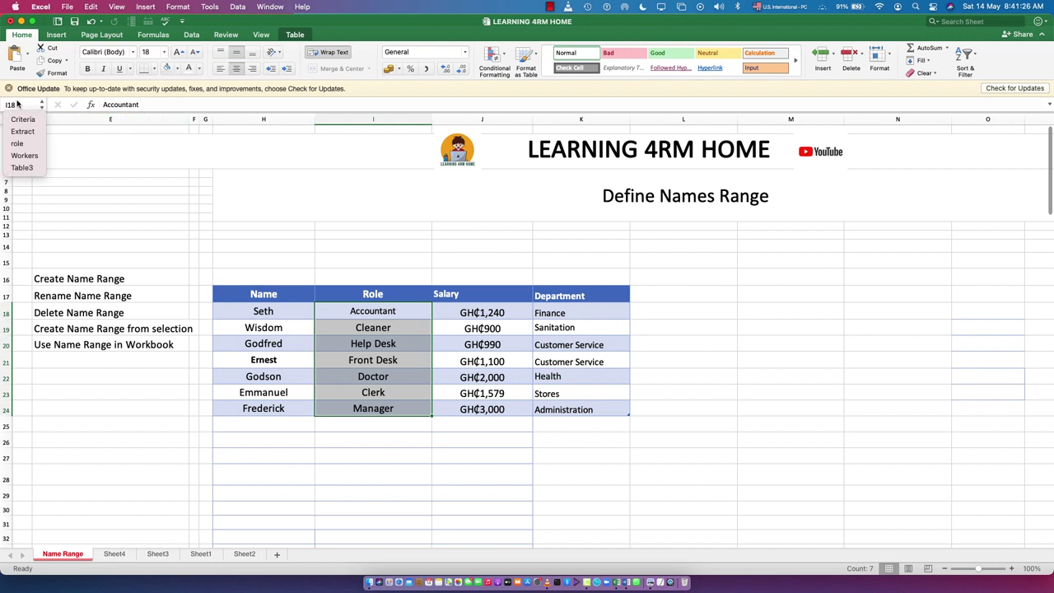
click(23, 155)
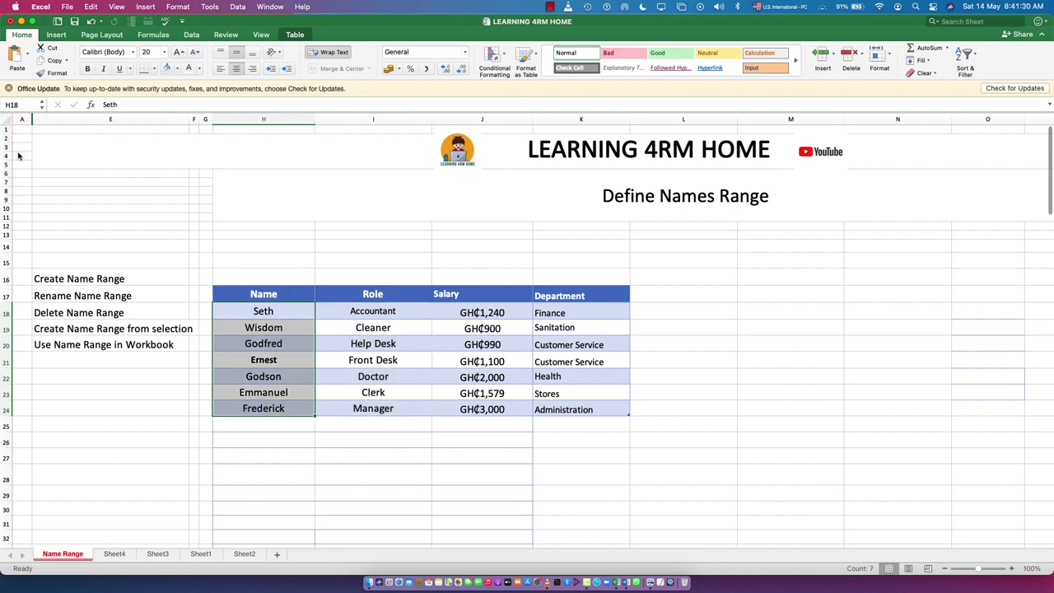
click(40, 106)
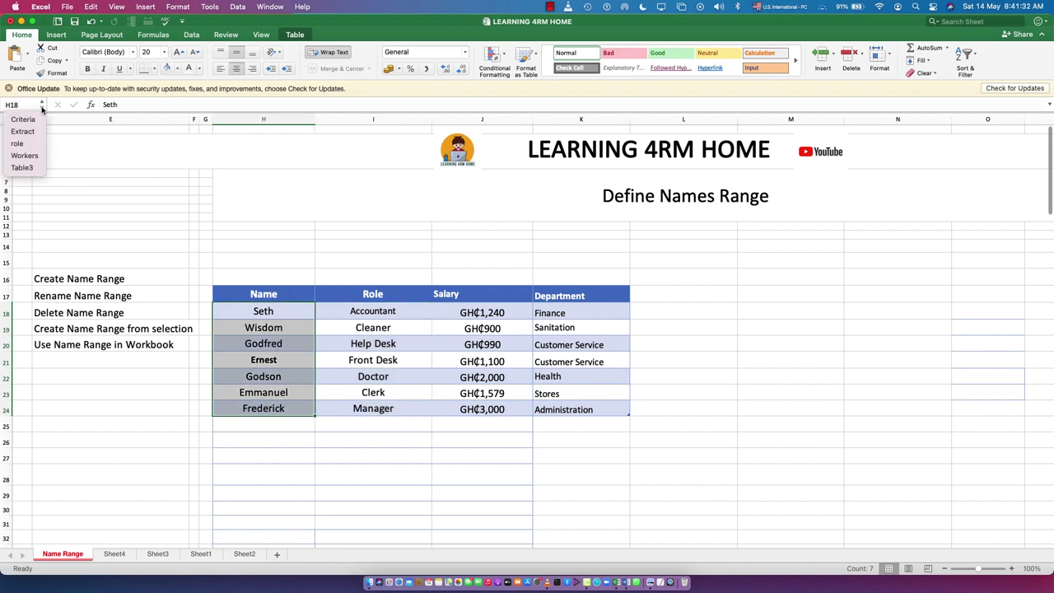
click(18, 144)
click(334, 425)
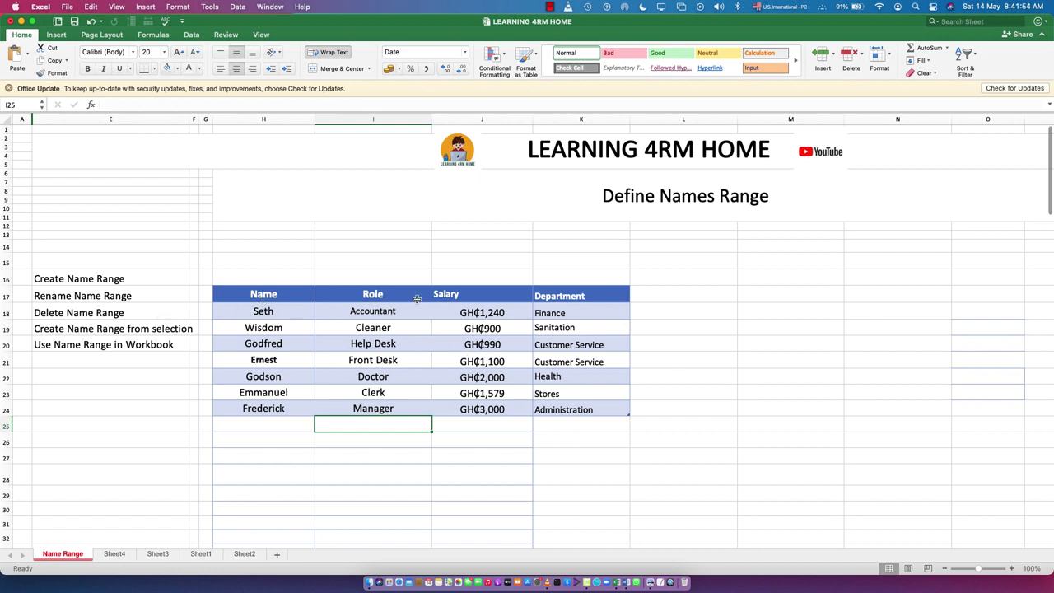
Delete the defined names Workers and role from the workbook.
click(107, 331)
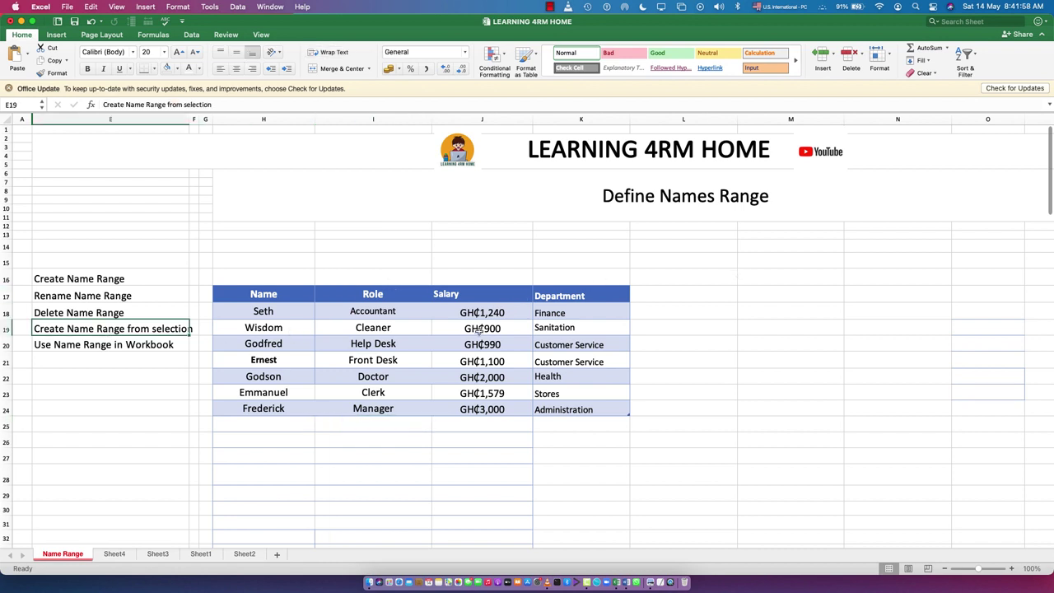
click(264, 322)
click(259, 310)
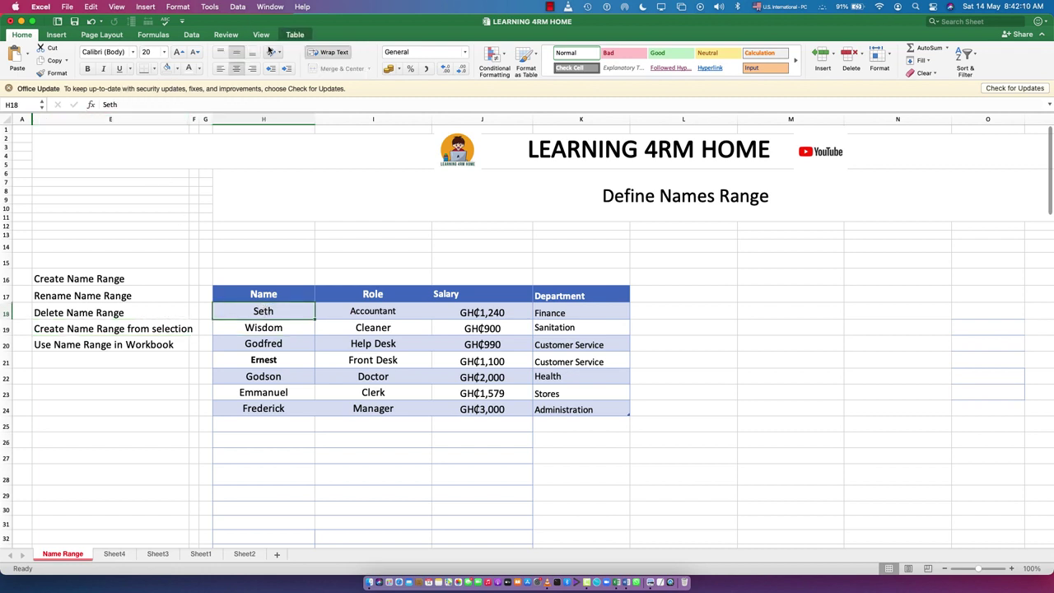
click(152, 35)
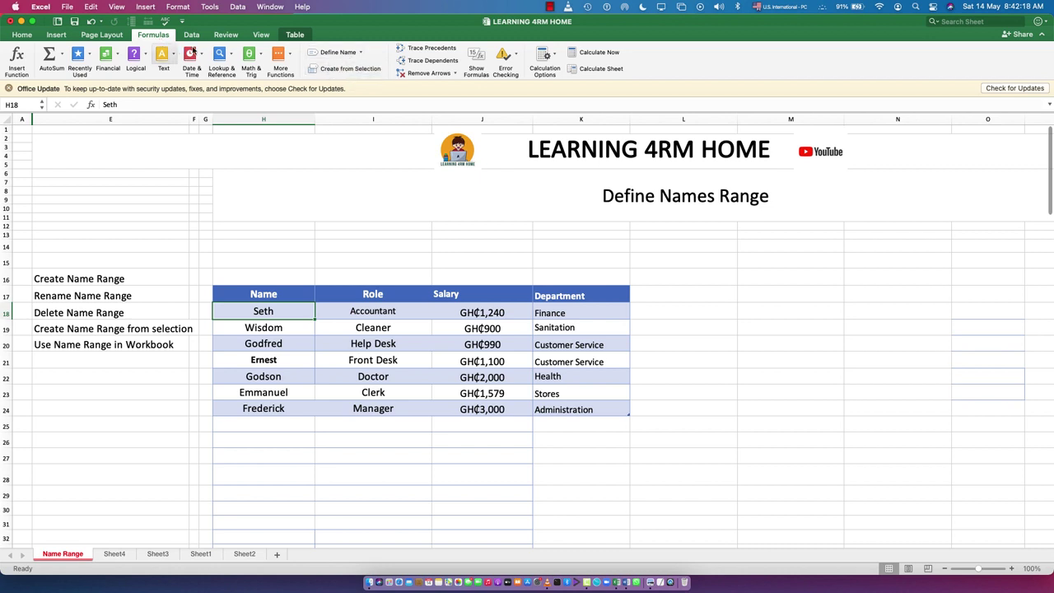
click(337, 53)
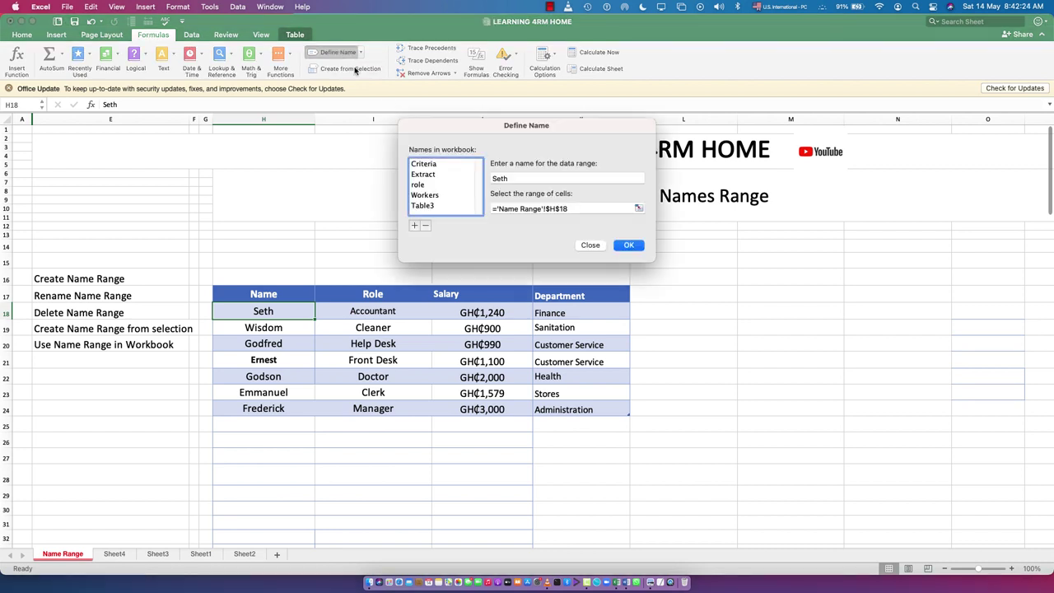
click(425, 195)
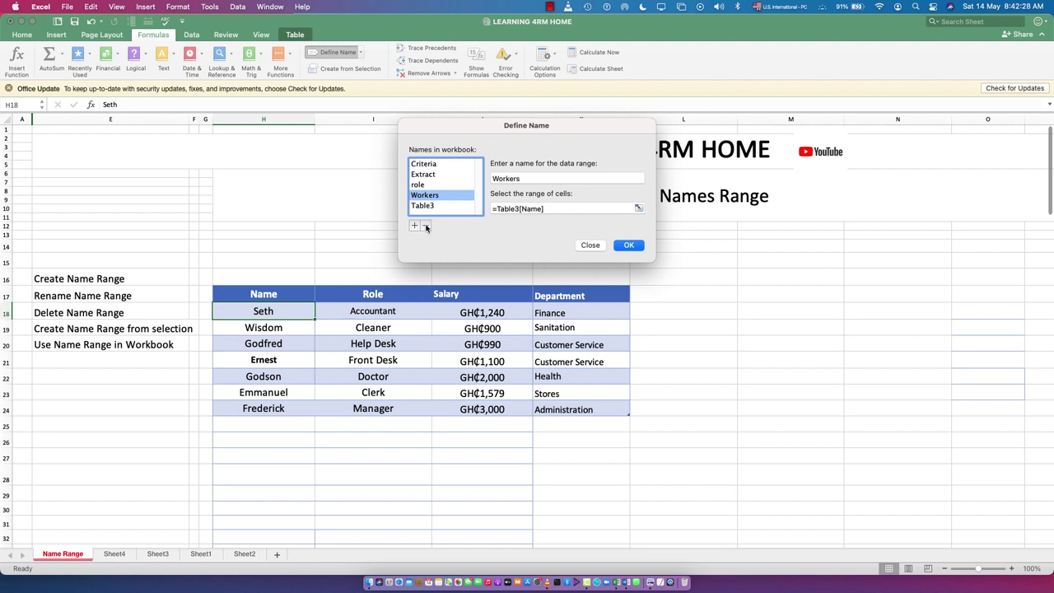
click(425, 226)
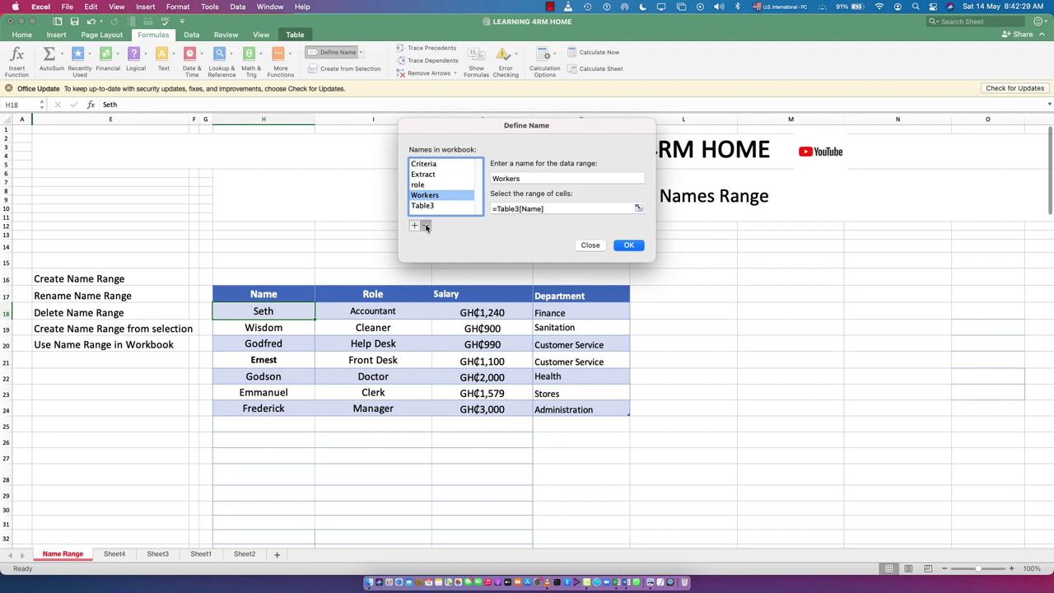
click(423, 185)
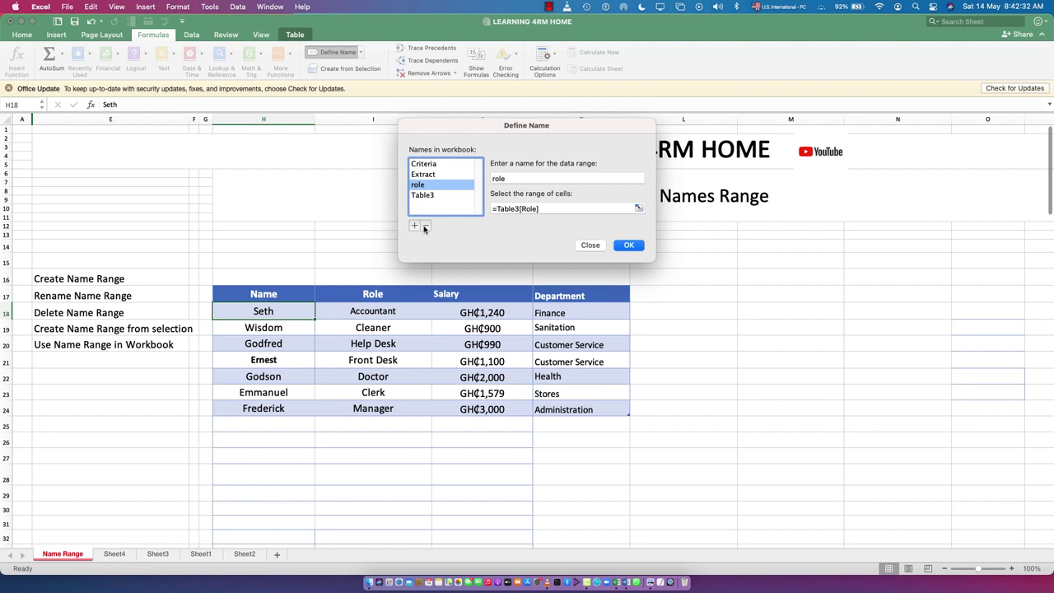
click(426, 226)
Define the name Name for the entries in the table's Name column, using the range =Table3[Name].
click(414, 226)
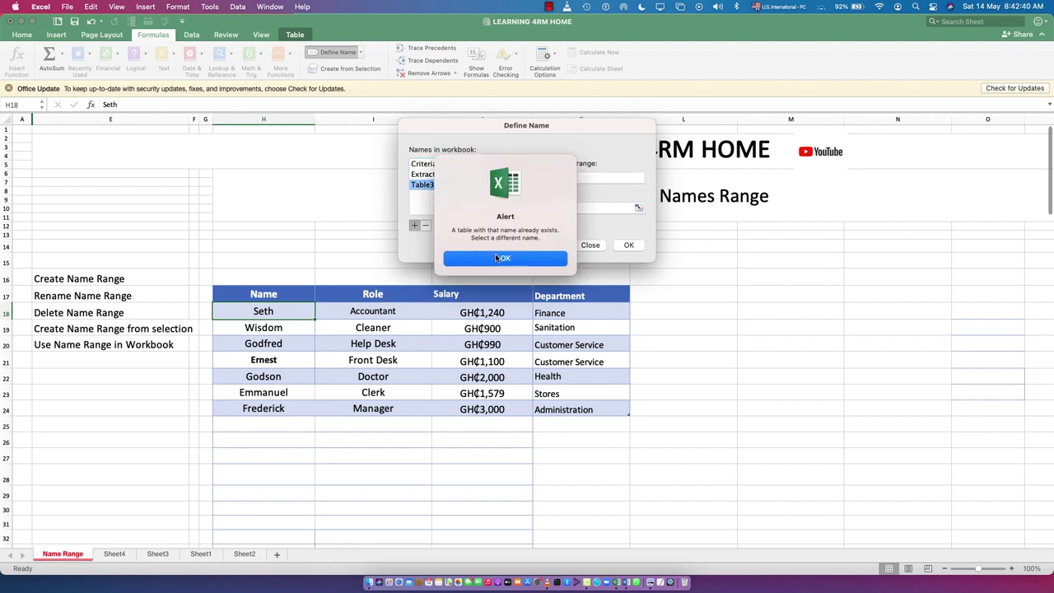
click(502, 258)
click(553, 206)
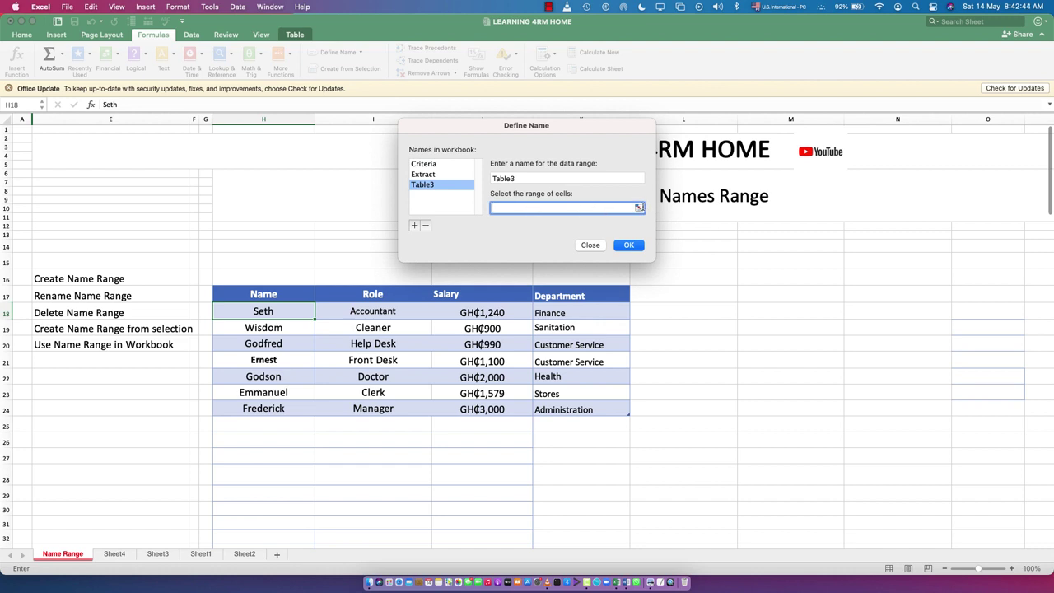
click(639, 208)
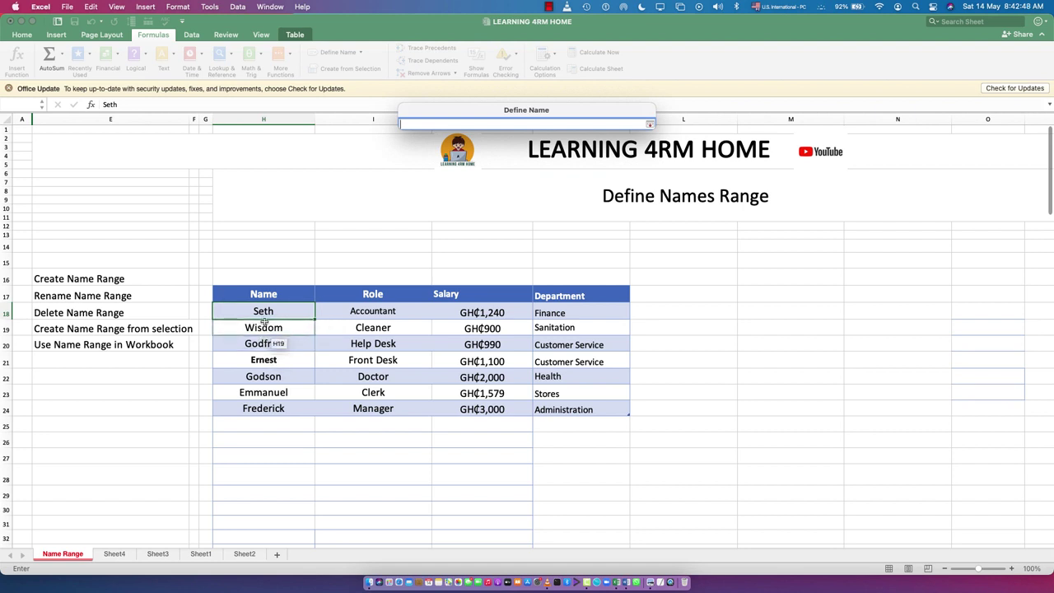
drag(263, 311, 299, 398)
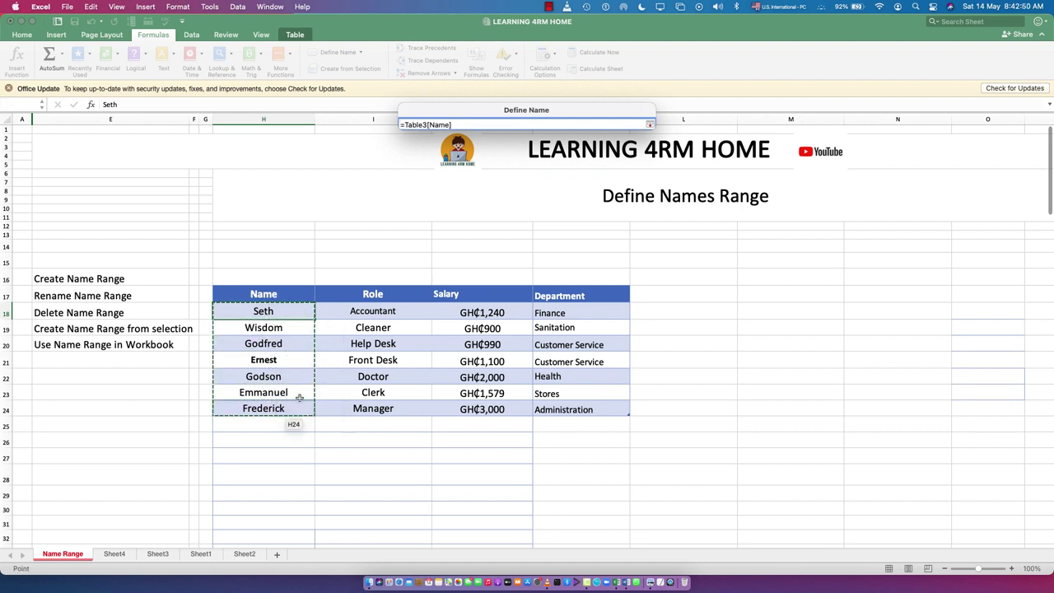
click(650, 123)
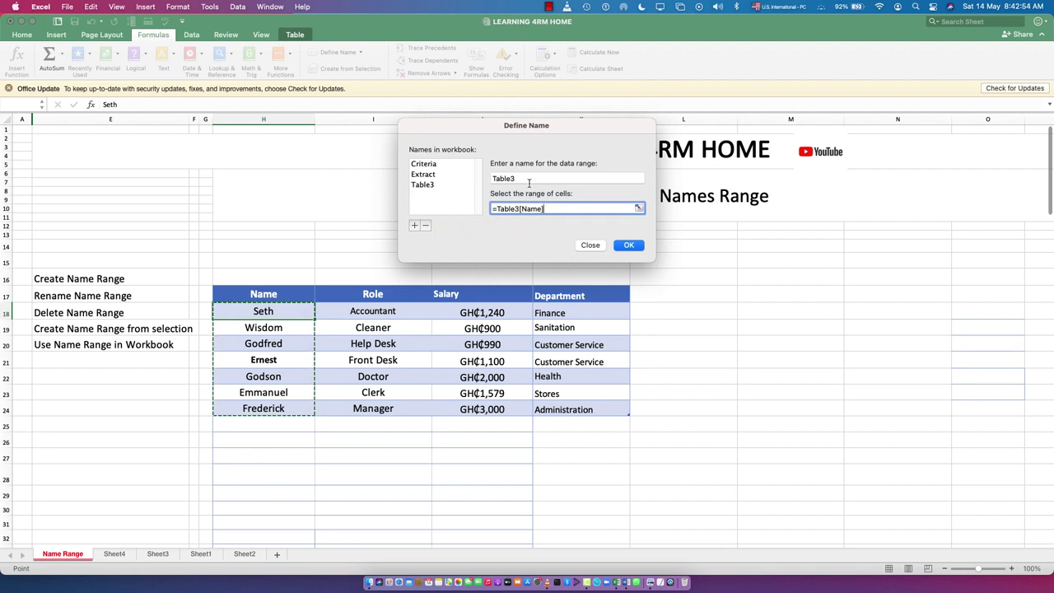
click(521, 174)
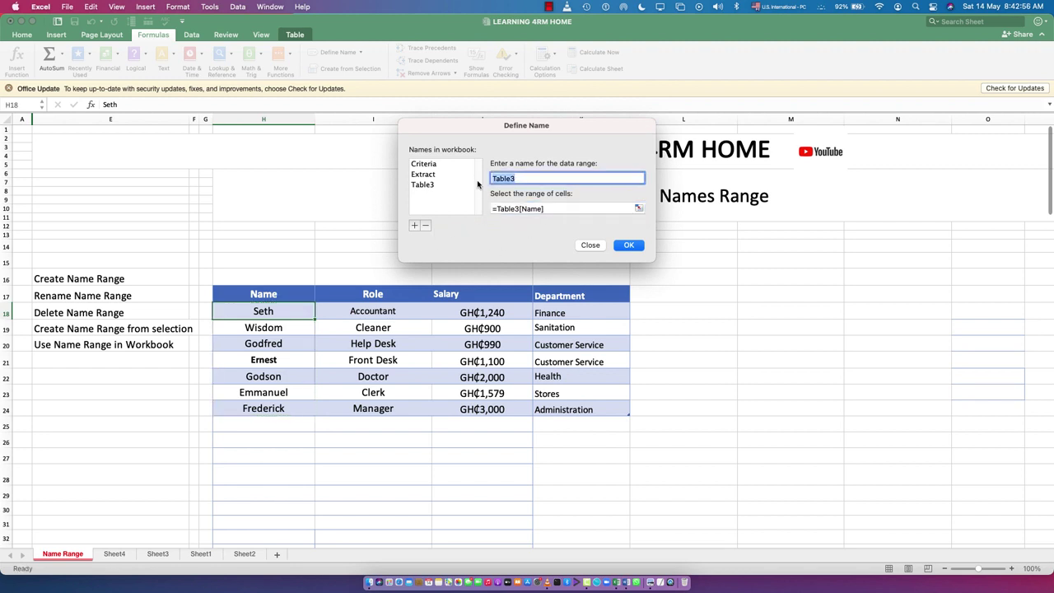
text(Name)
click(630, 245)
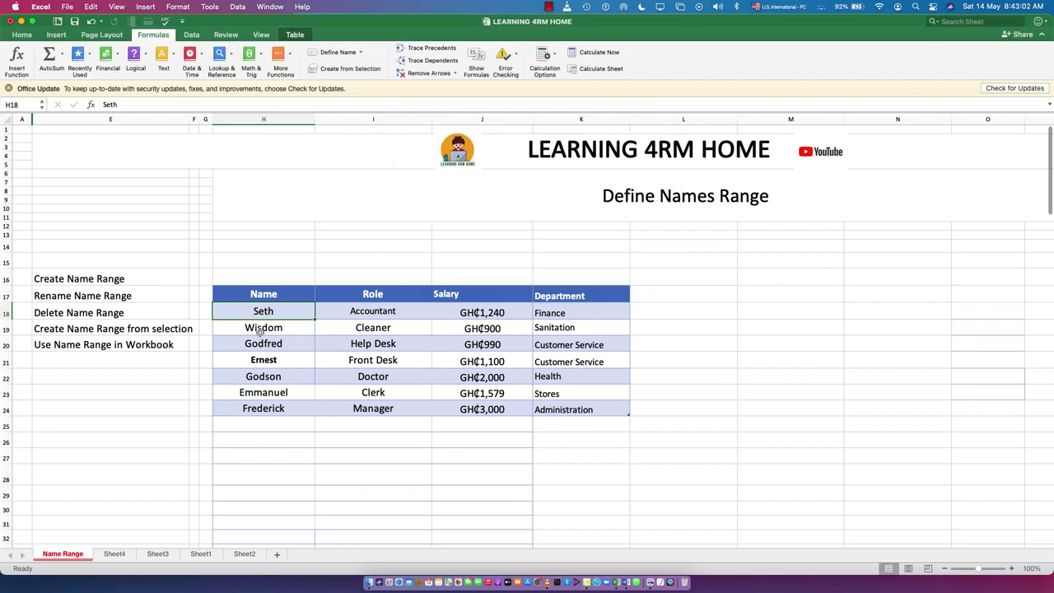
Jump to the Name range to check it and delete that defined name from the workbook.
click(41, 107)
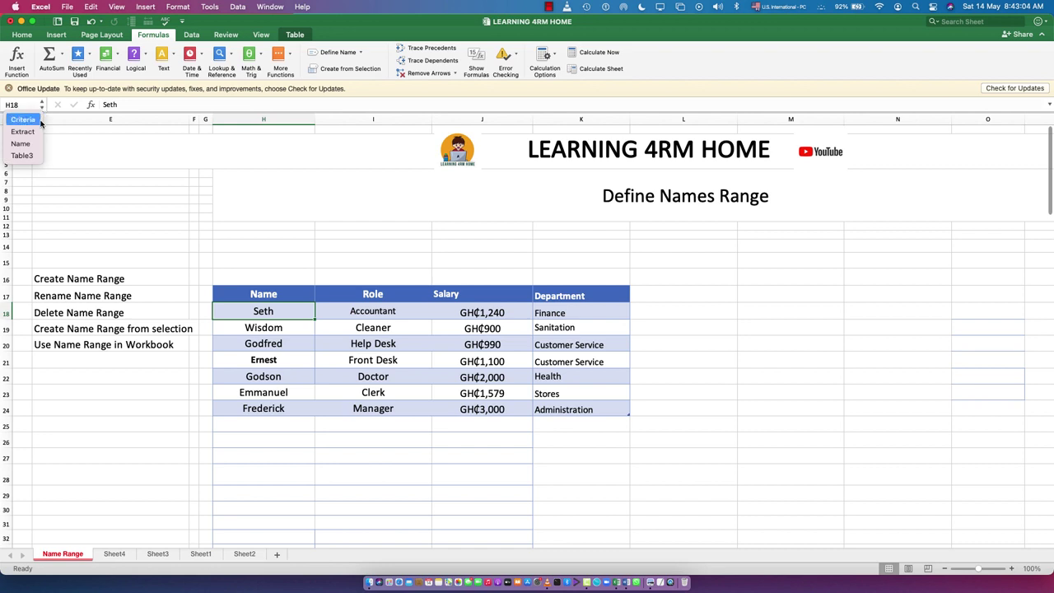
click(21, 143)
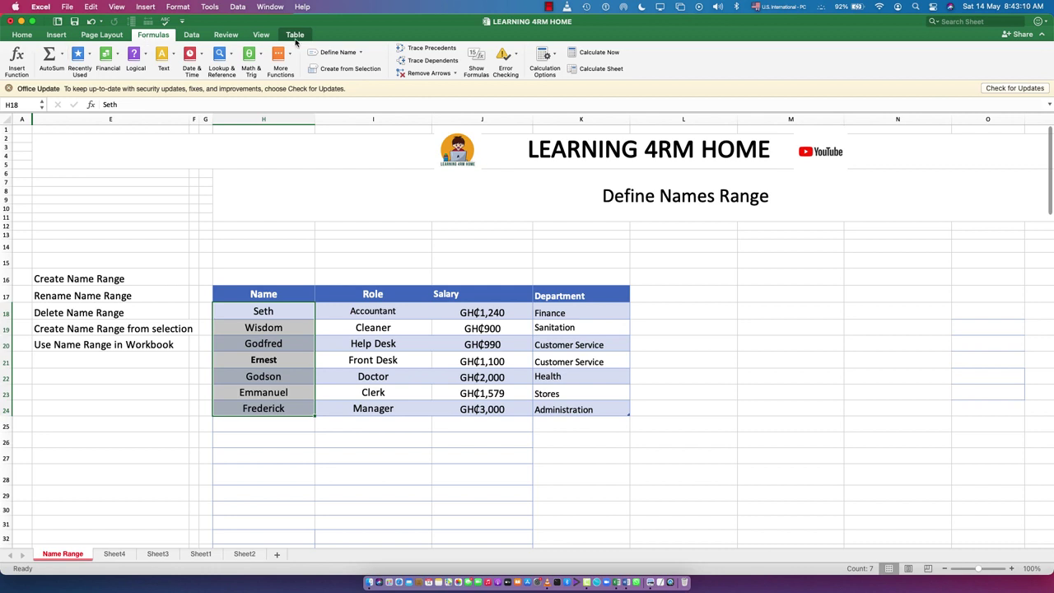
click(336, 53)
click(421, 186)
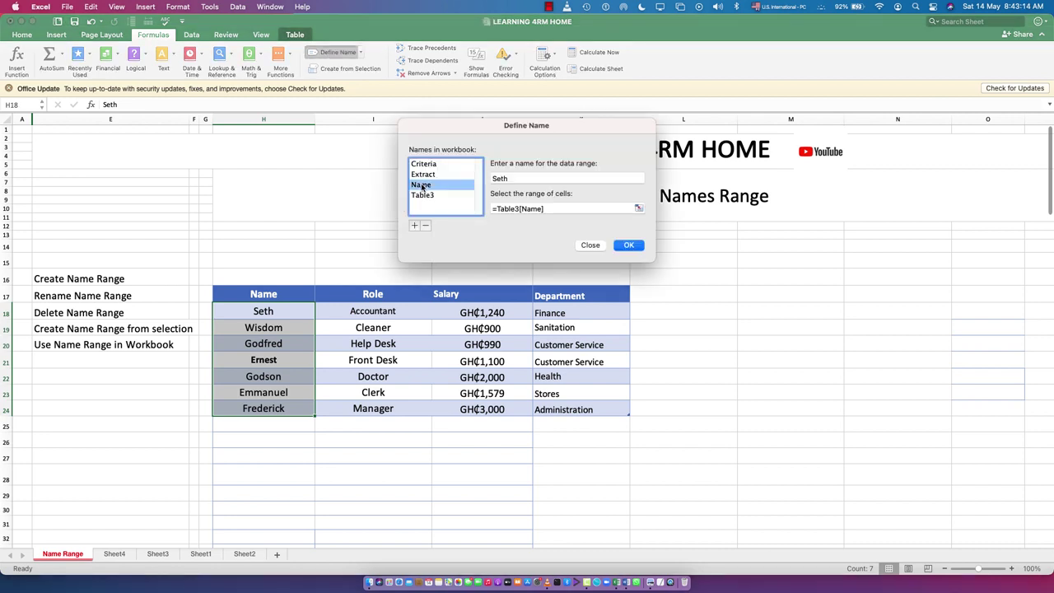
click(426, 226)
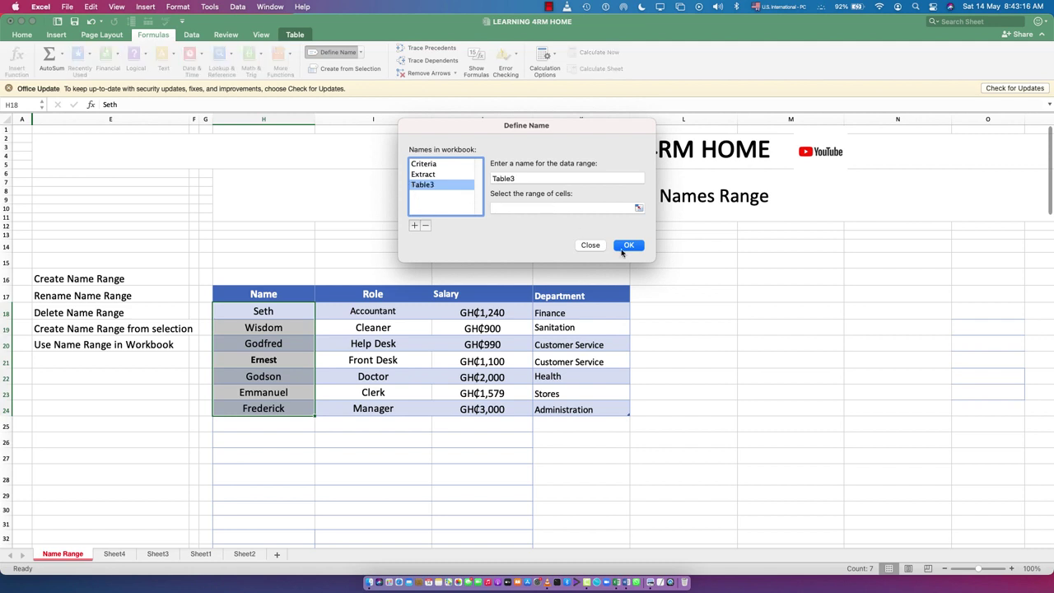
click(627, 244)
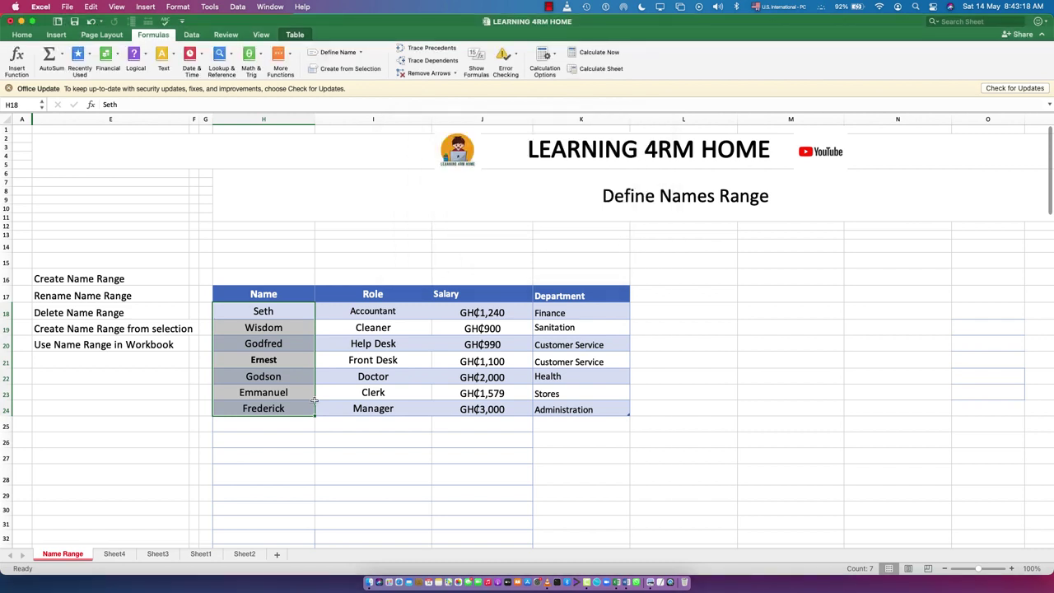
click(406, 491)
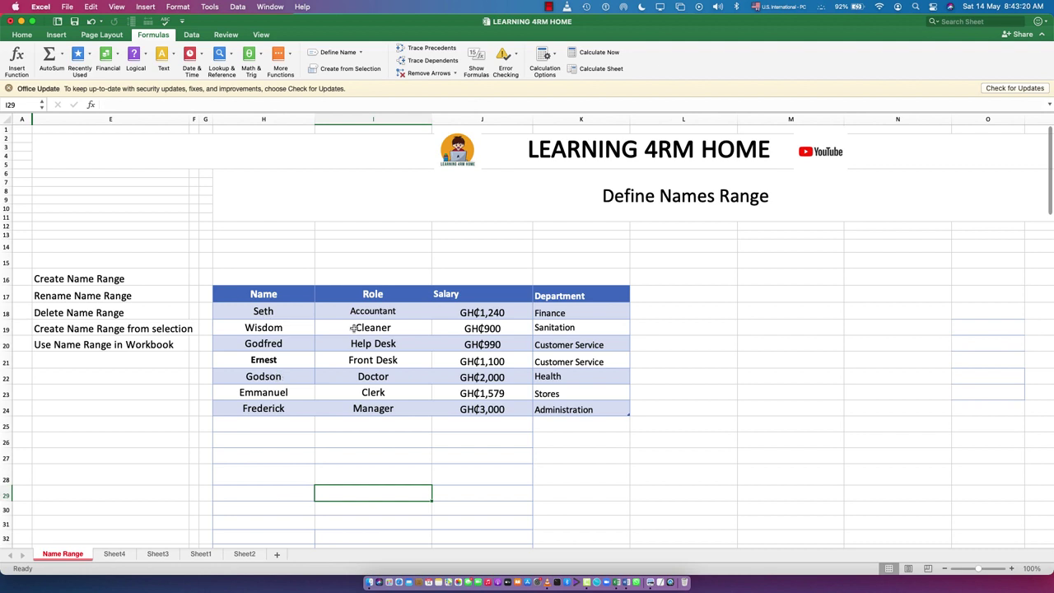
Create named ranges from the whole employee table, H17:K24, taking the names from the top row only.
drag(255, 294, 555, 401)
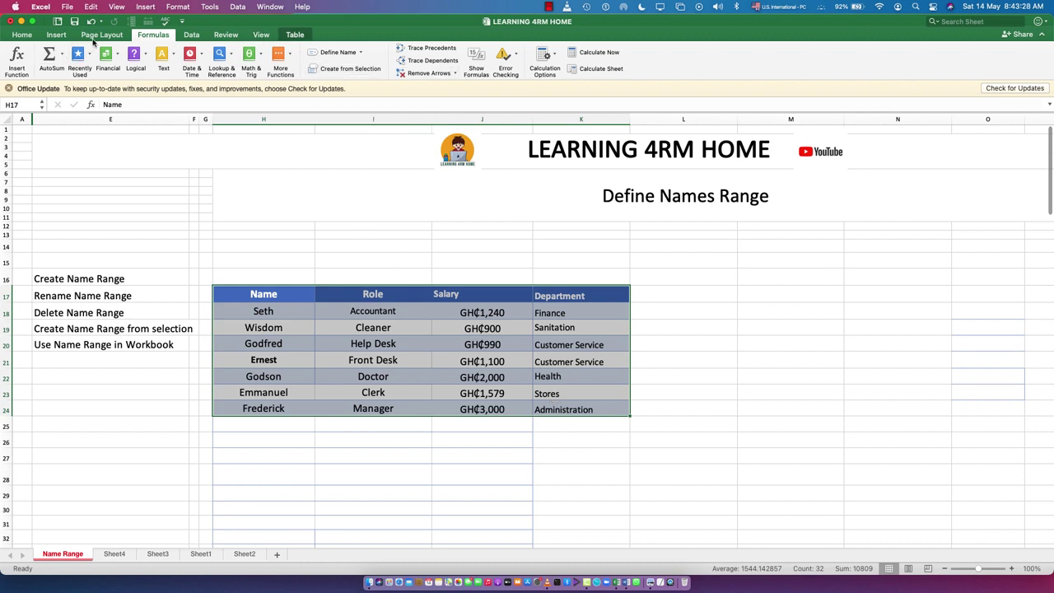
click(343, 69)
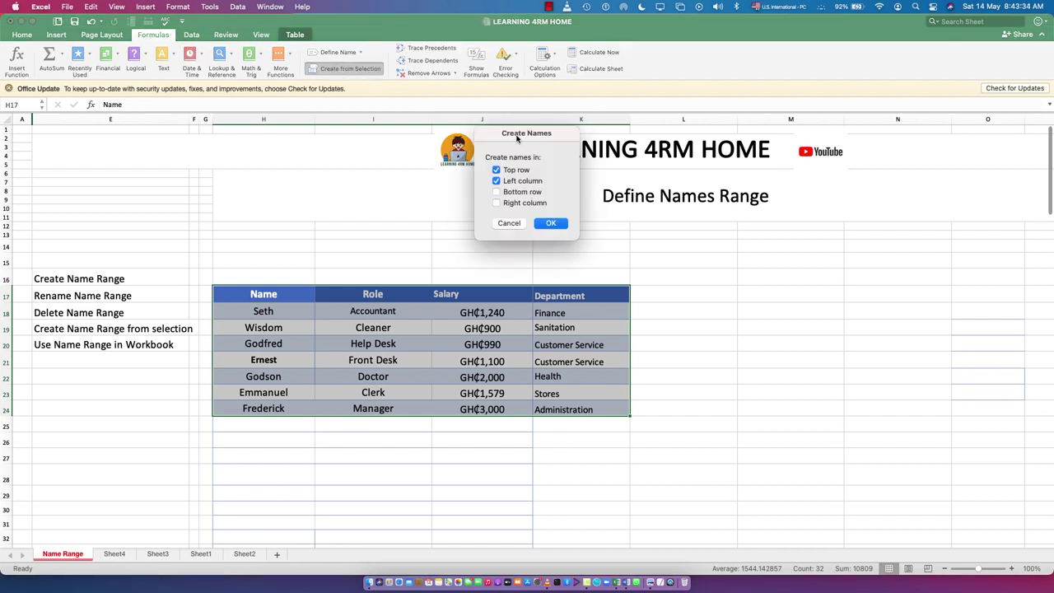
drag(522, 135, 671, 236)
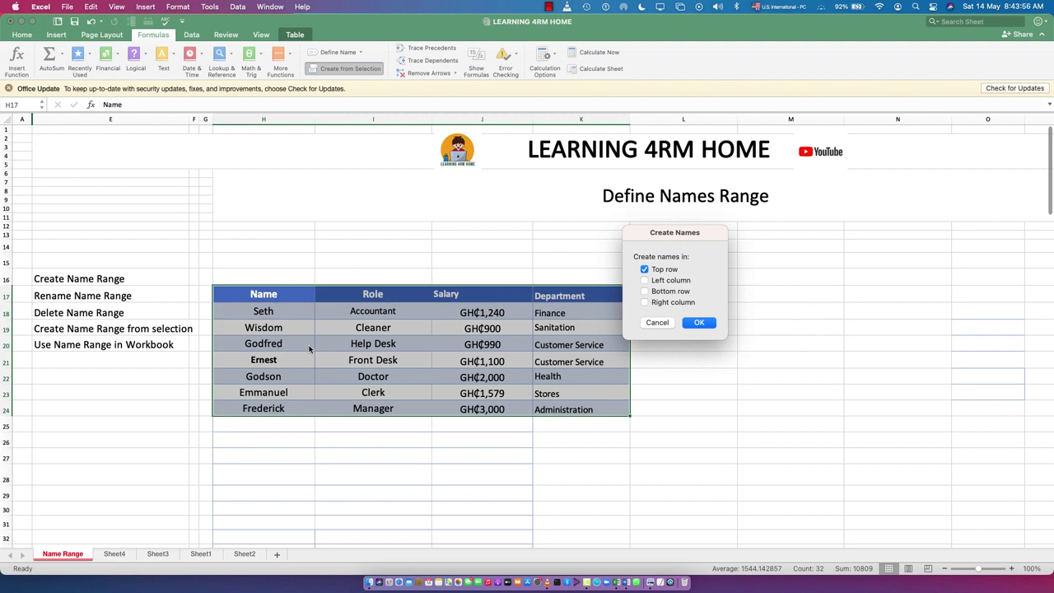
click(697, 322)
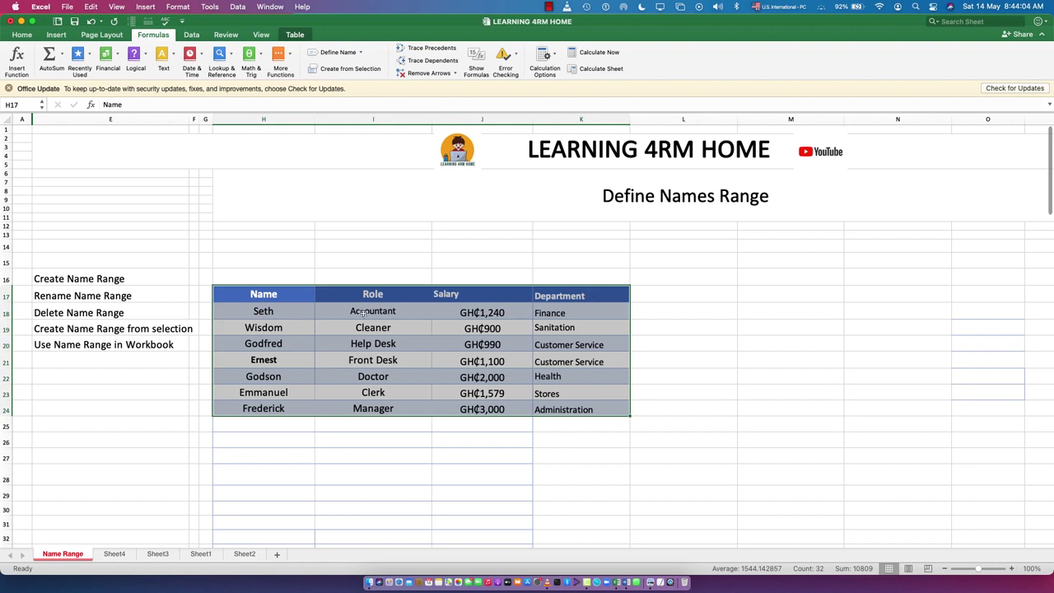
Check the names created from the table headers by jumping to the Department range.
click(262, 319)
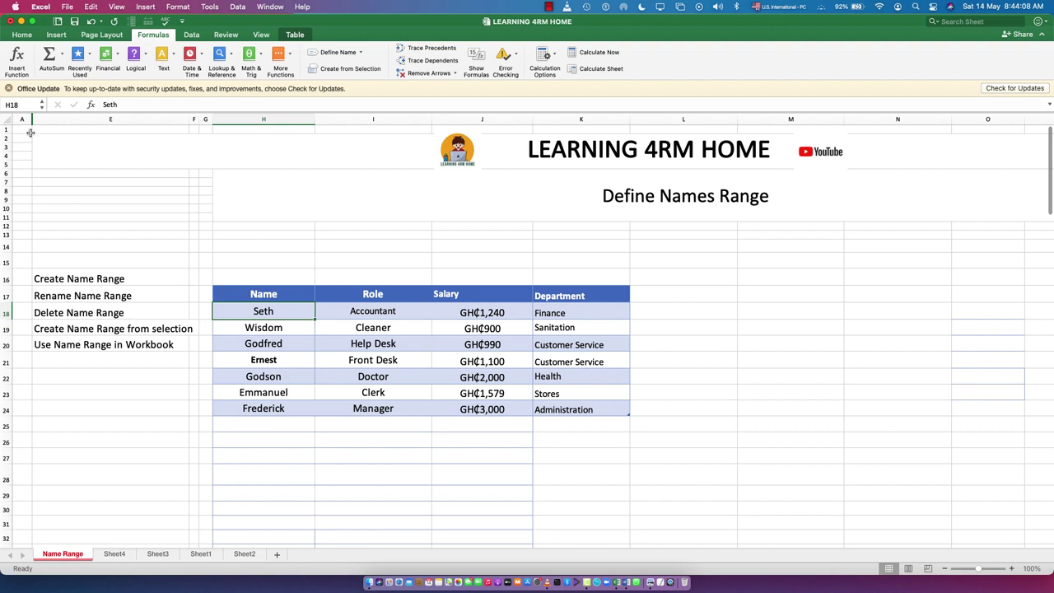
click(41, 106)
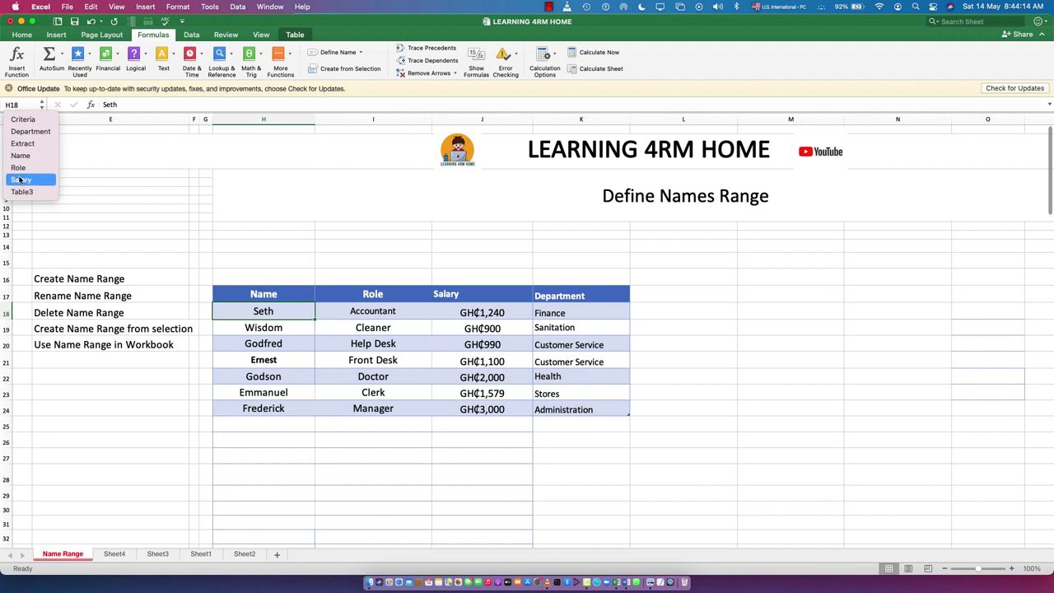
click(27, 133)
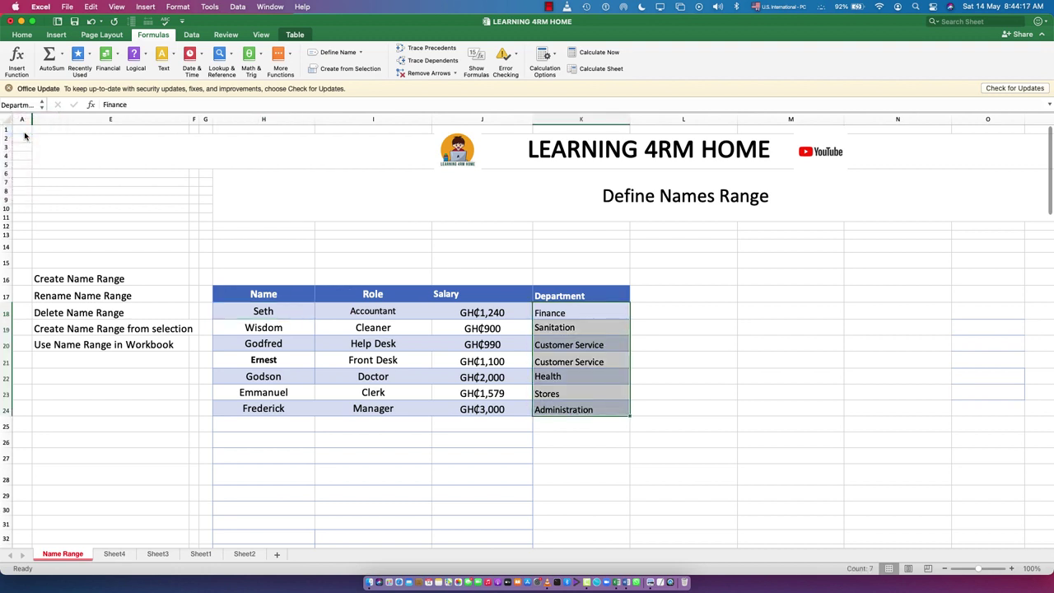
click(328, 475)
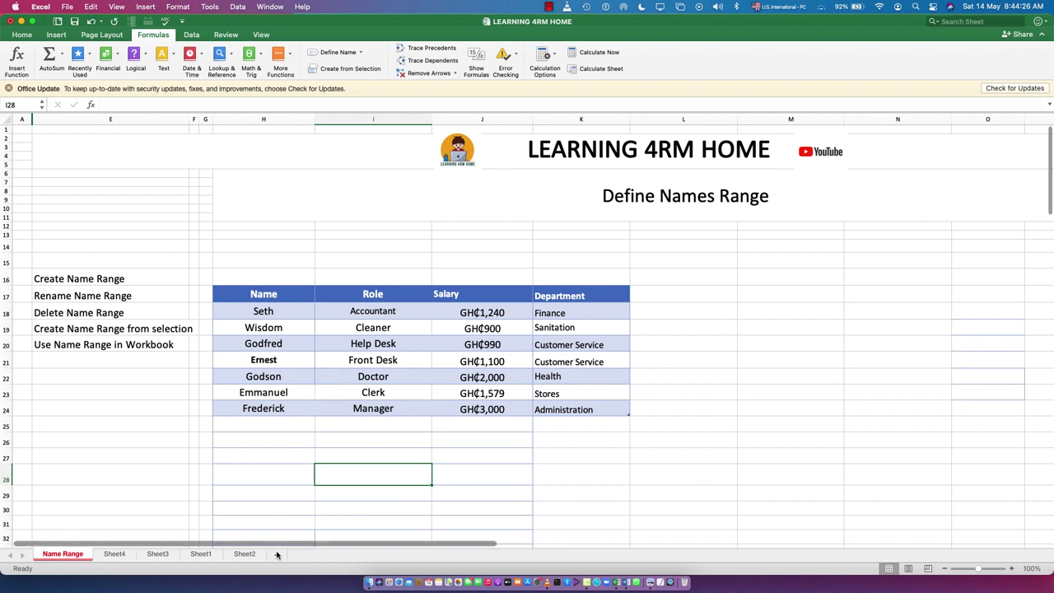
Show Sheet2 in Normal view and jump from its cell H12 to the Department range.
click(105, 344)
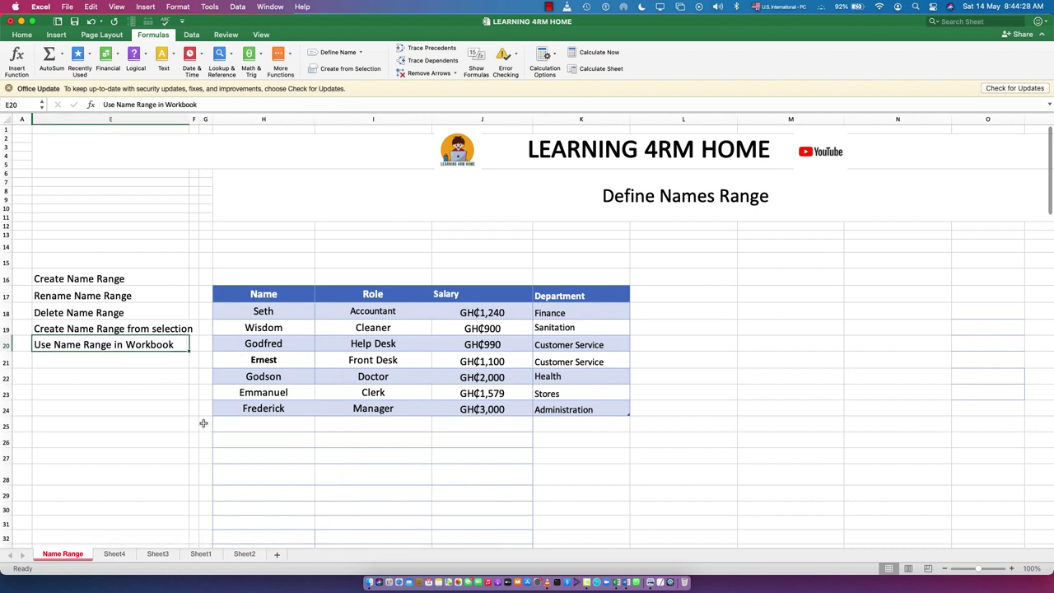
click(244, 553)
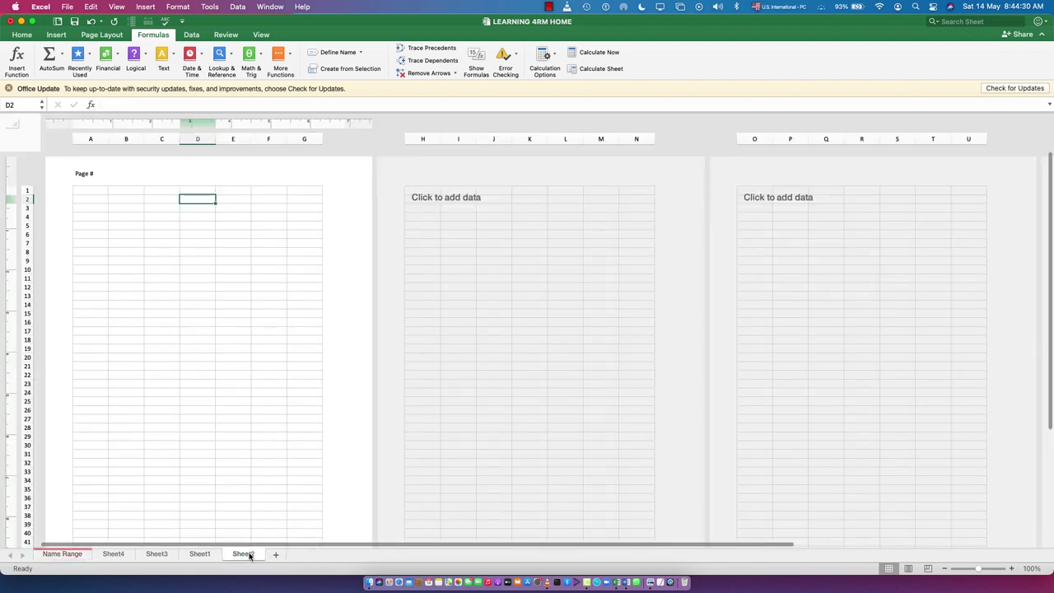
click(888, 568)
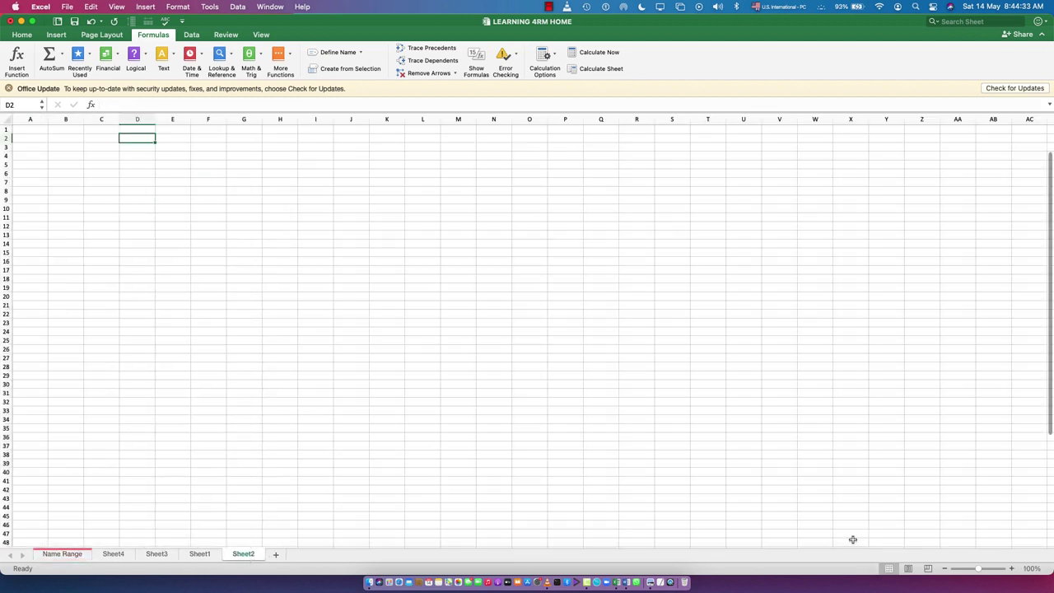
click(266, 225)
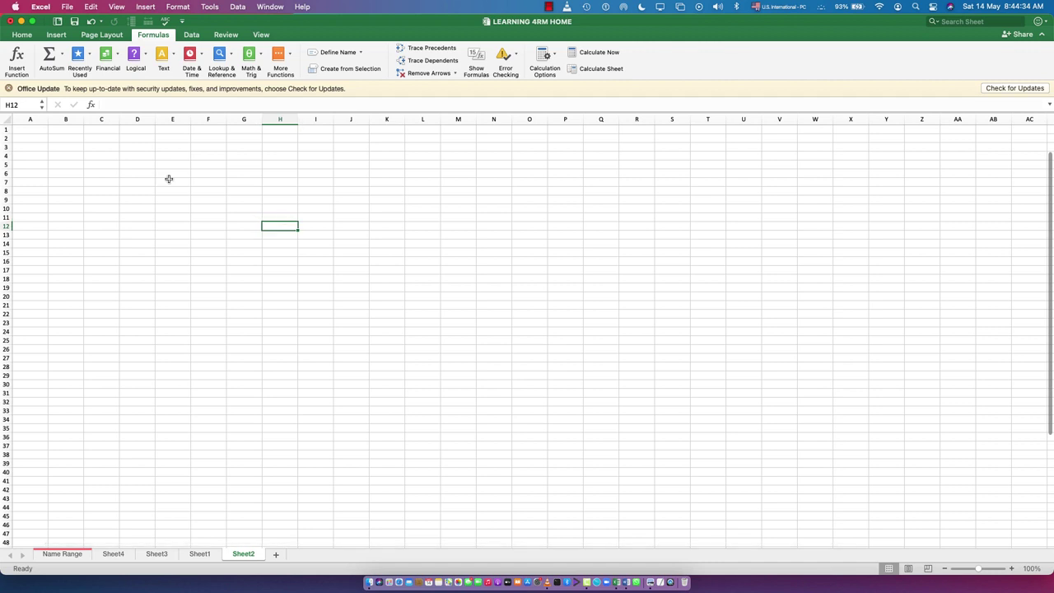
click(41, 108)
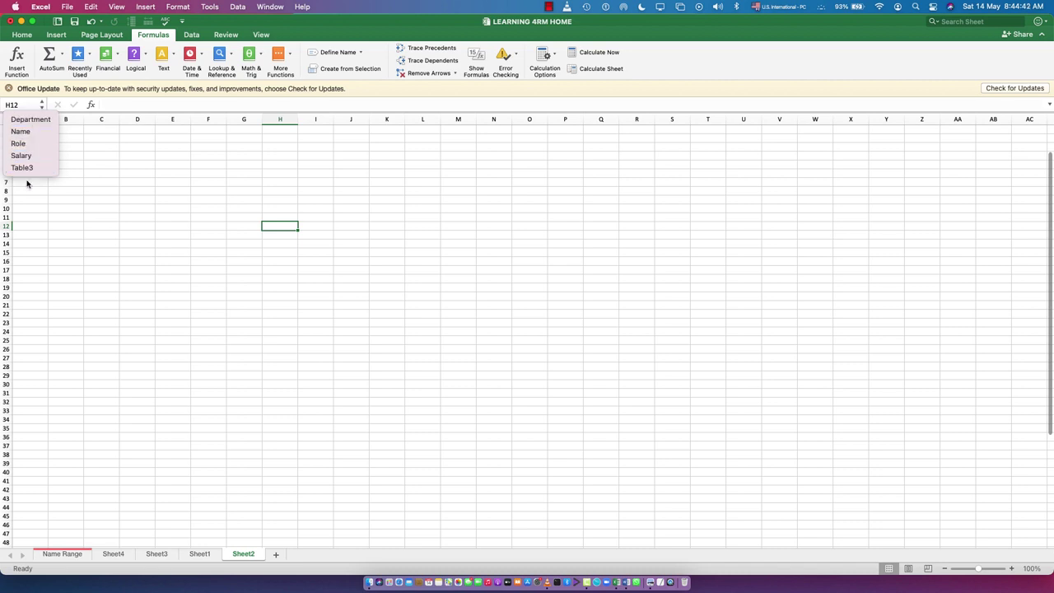
click(31, 119)
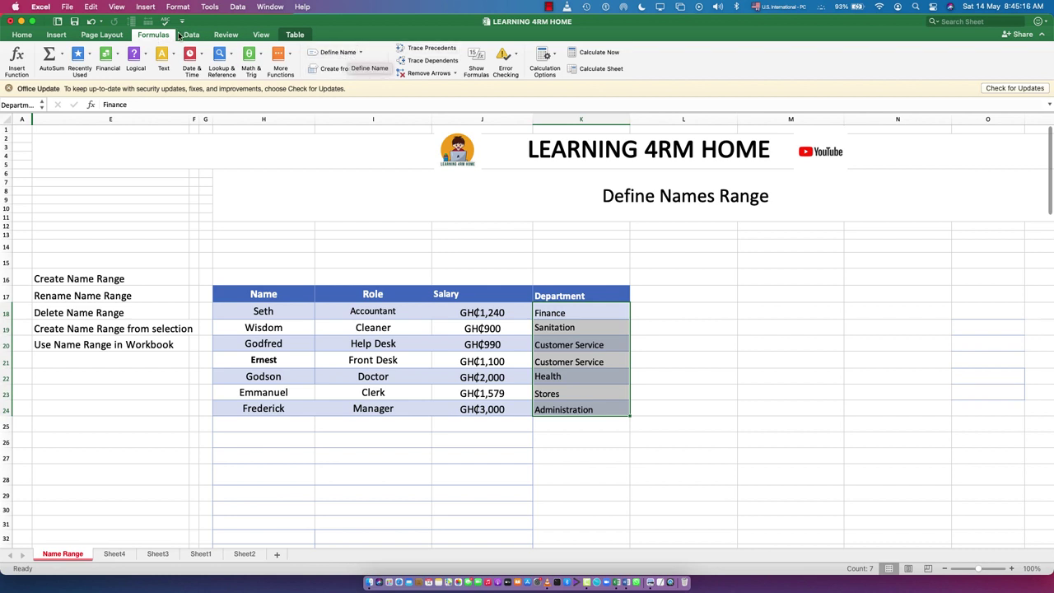
Delete the defined names Name, Role, Salary and Department from the workbook.
click(345, 55)
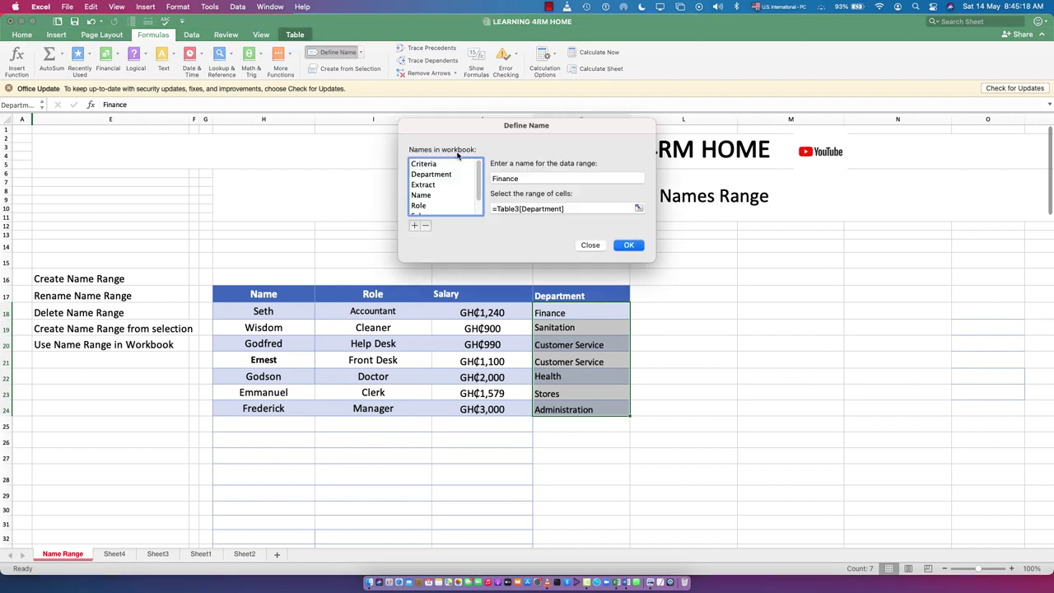
click(420, 195)
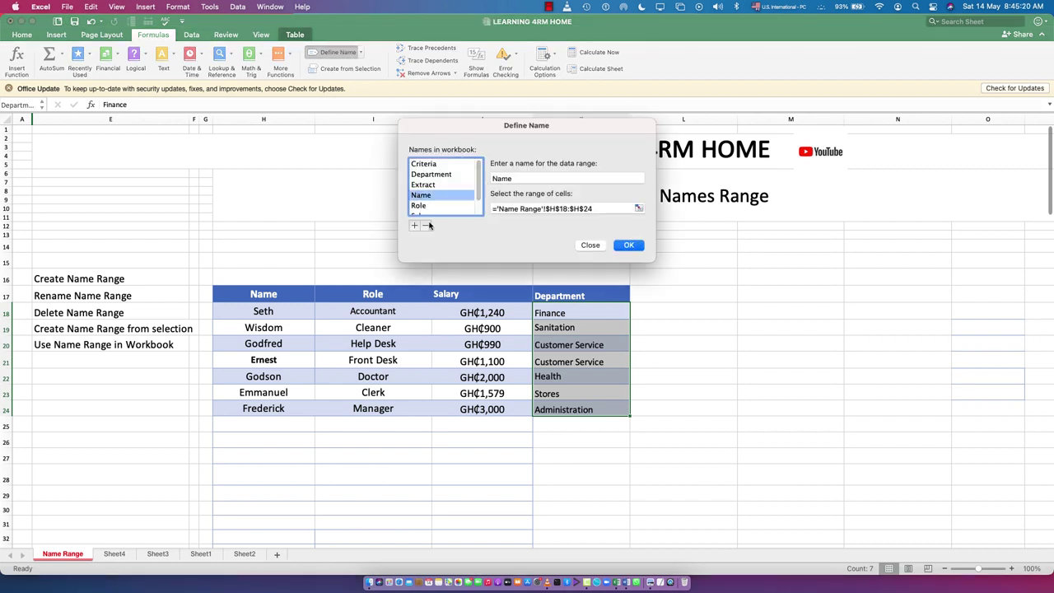
click(425, 227)
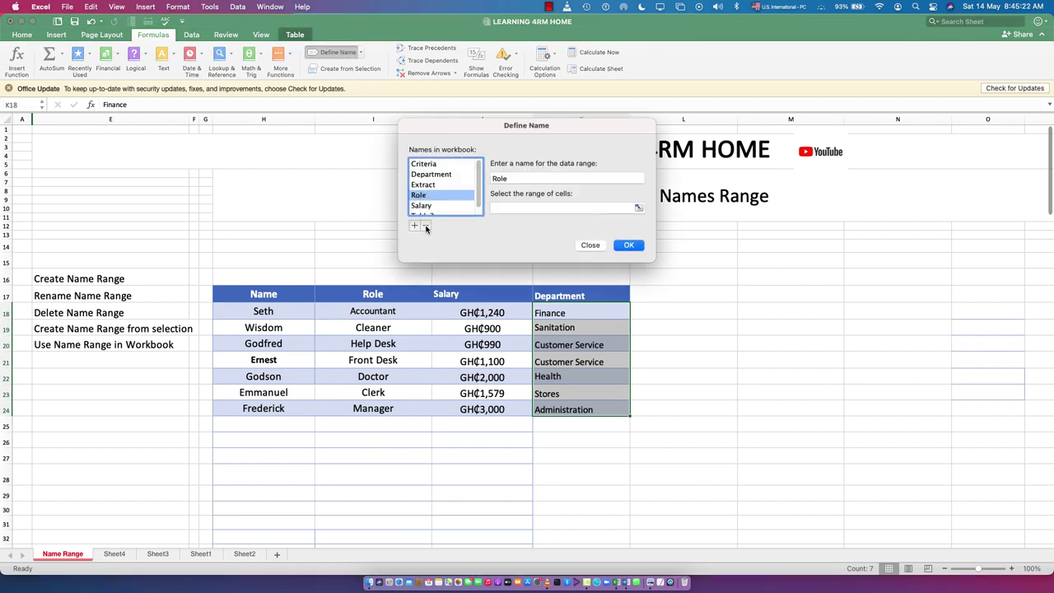
click(425, 227)
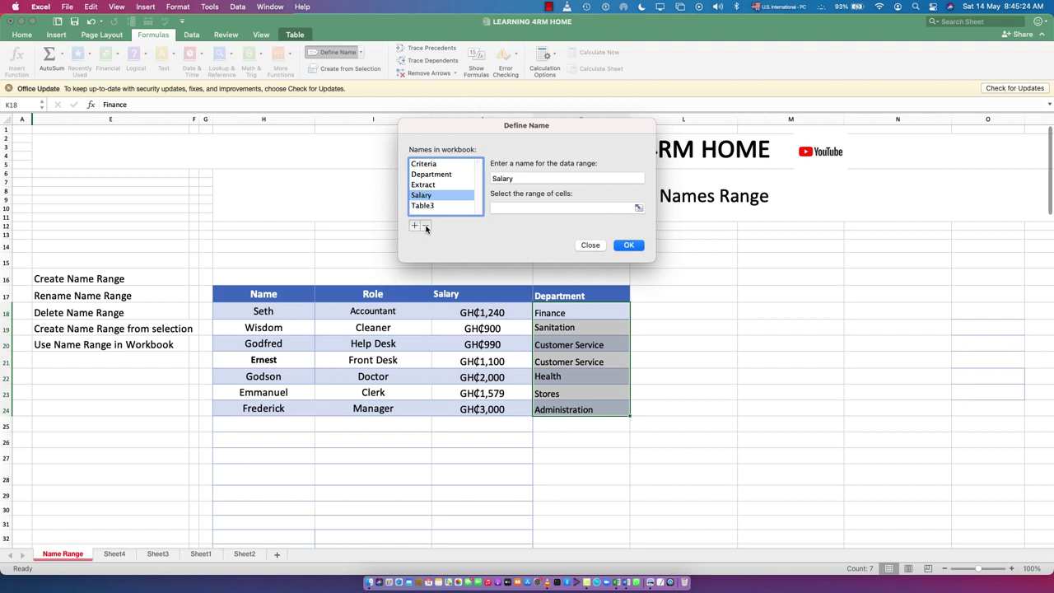
click(425, 227)
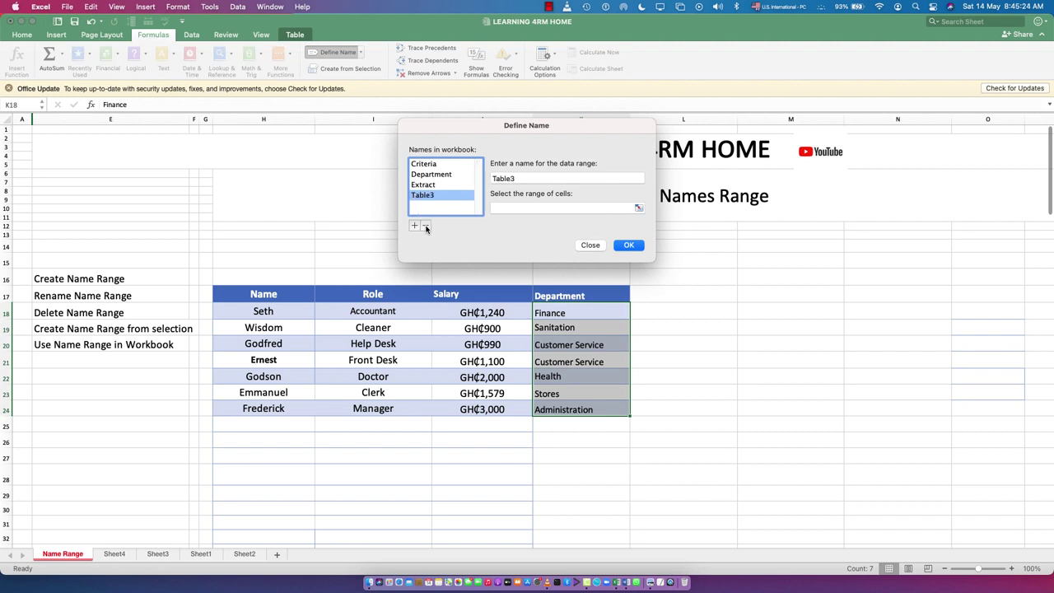
click(424, 175)
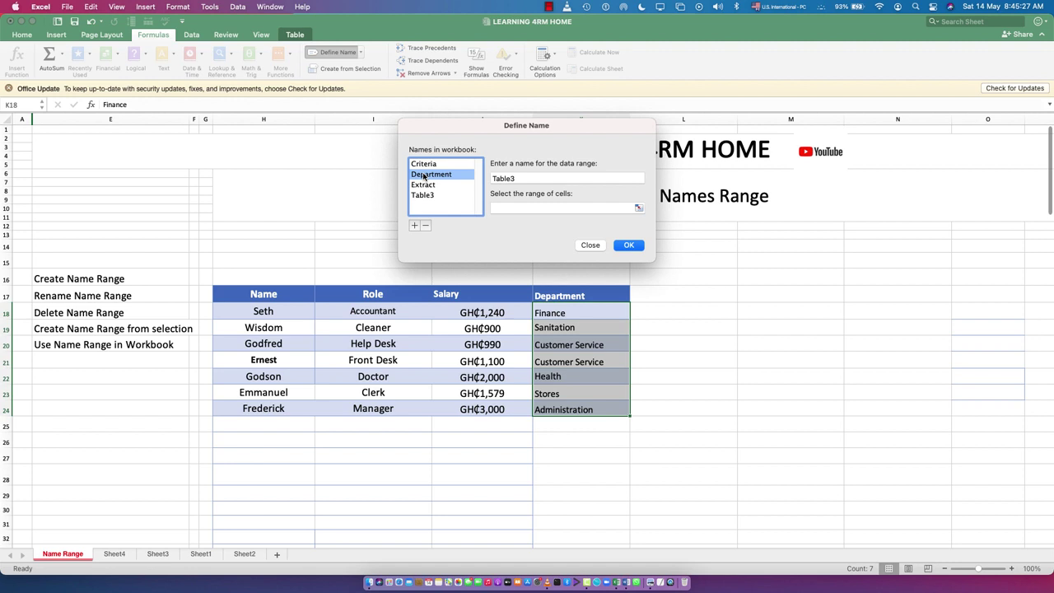
click(425, 227)
Review the cell ranges assigned to Table3, Extract and Criteria, and close the name definitions.
click(423, 186)
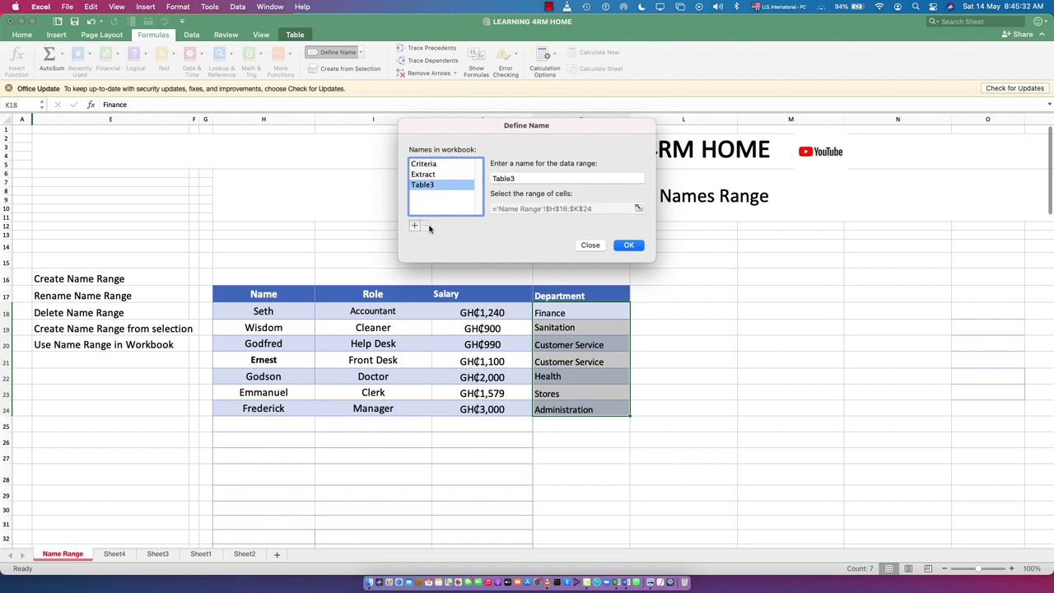
click(443, 175)
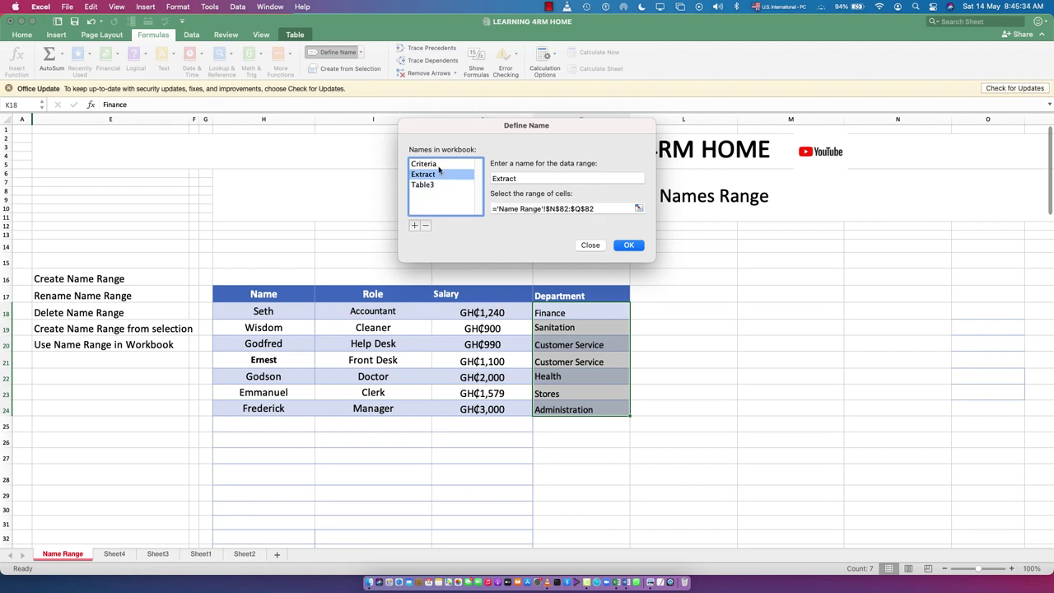
click(436, 164)
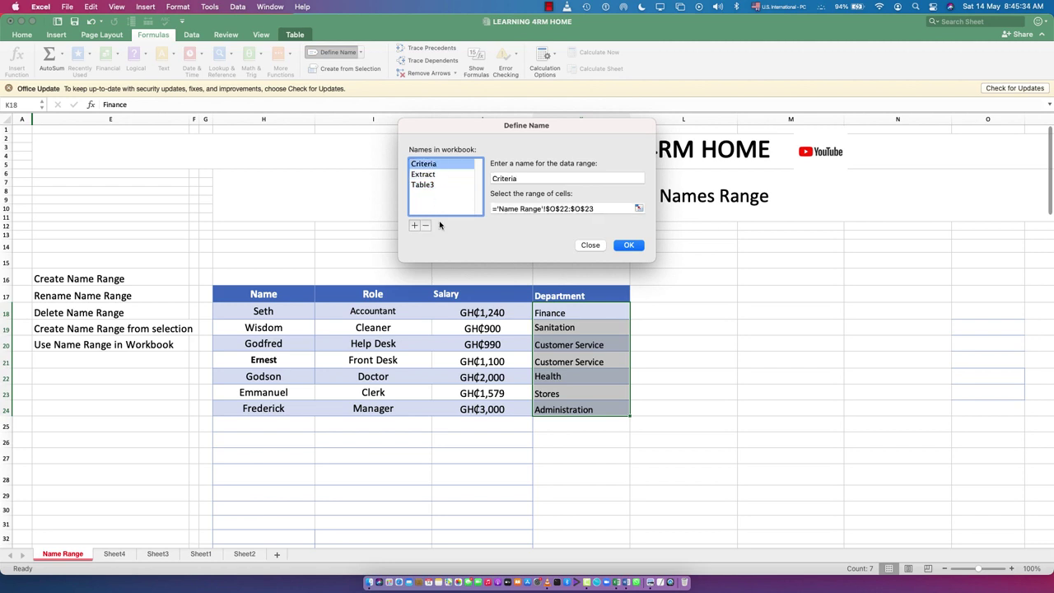
click(627, 244)
click(310, 242)
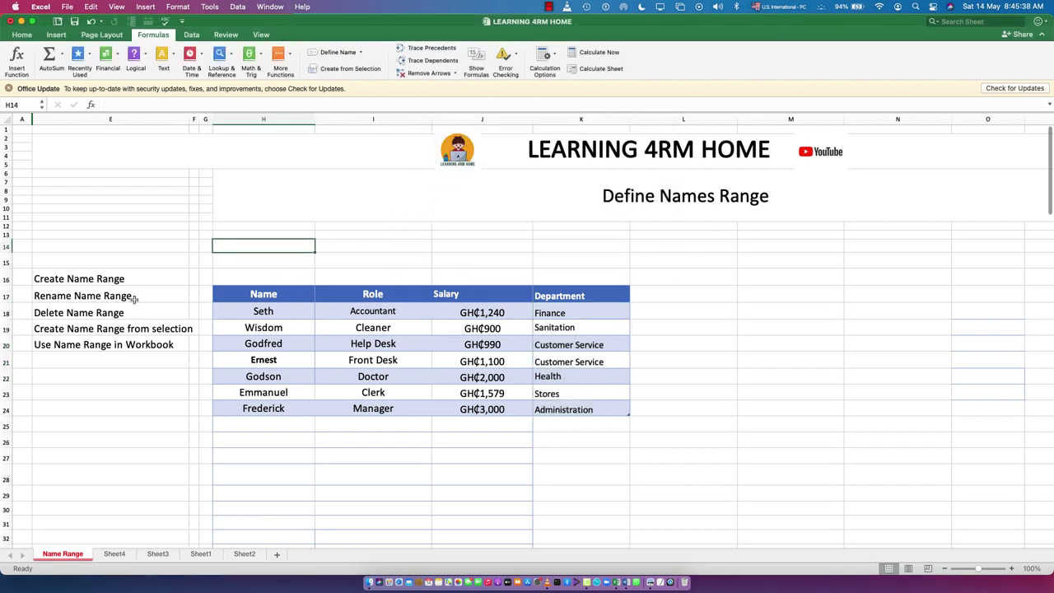
Check which cells the name Criteria covers by jumping to its range.
click(42, 106)
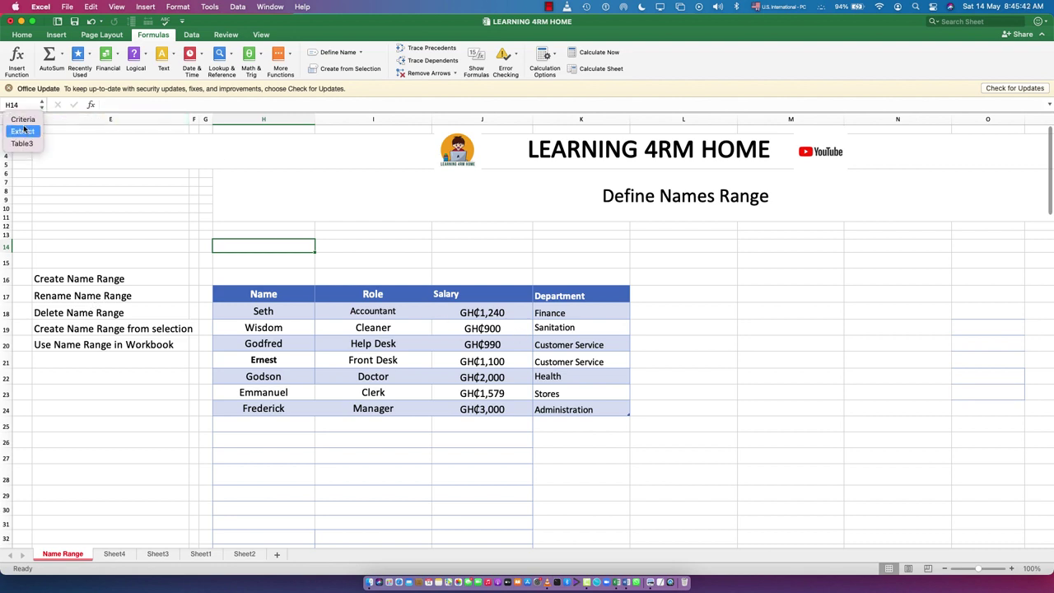
click(24, 123)
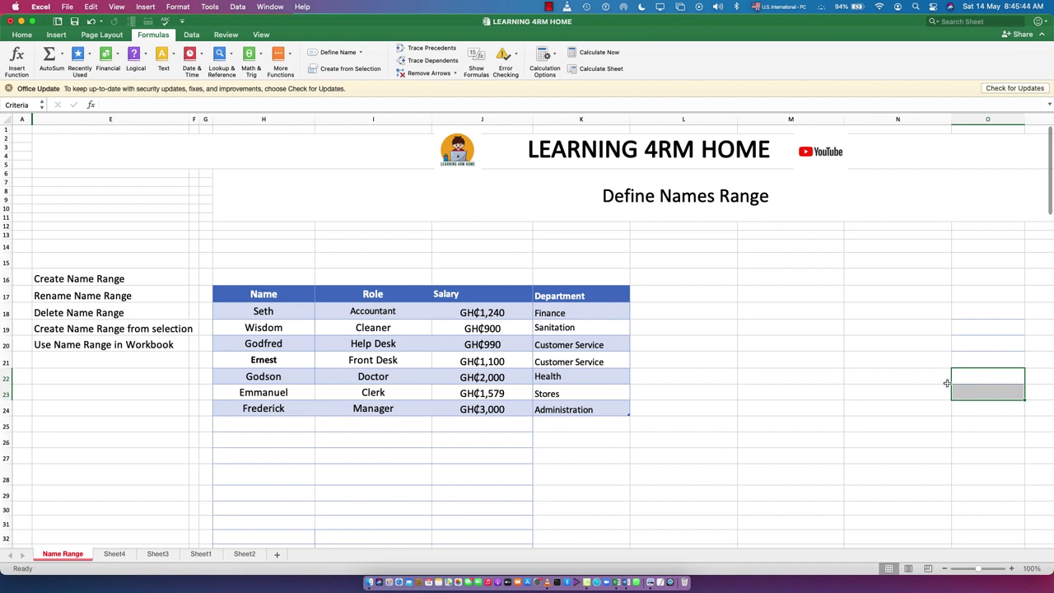
click(894, 403)
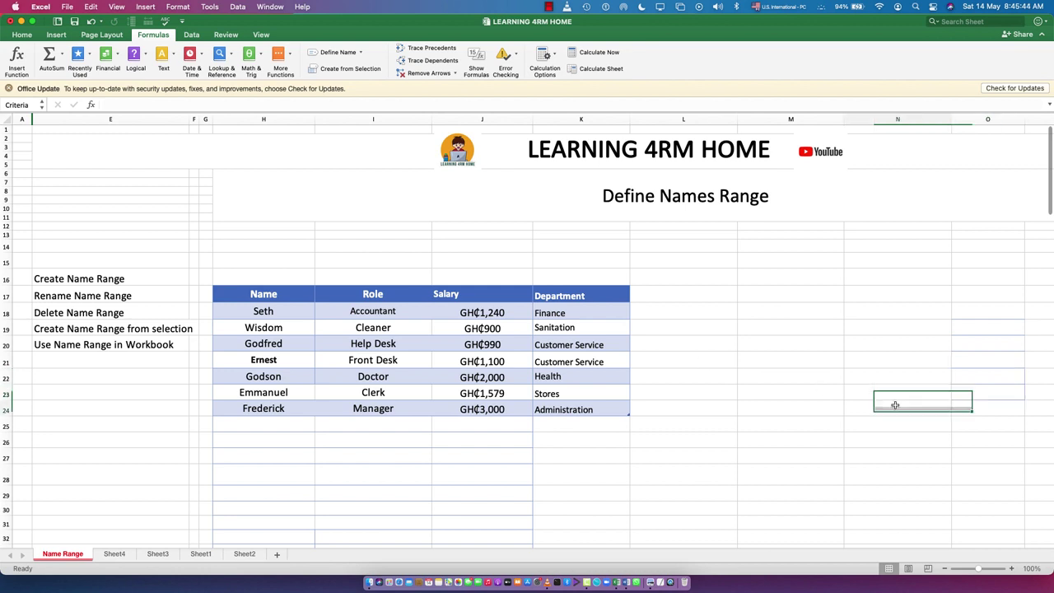
Jump to the Extract range to see where it lies on the sheet and return to the employee table.
click(42, 106)
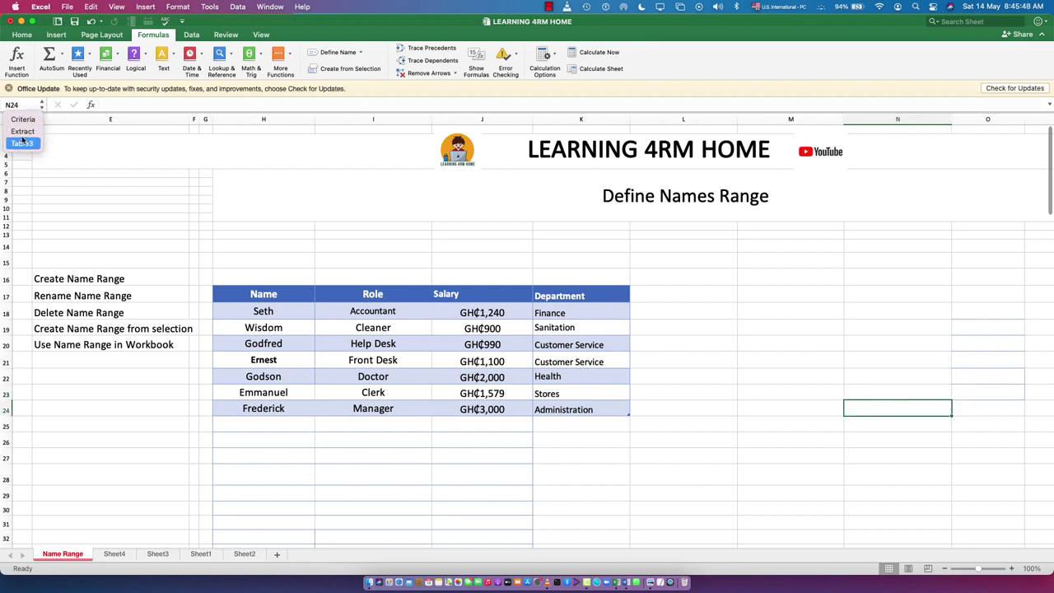
click(20, 133)
scroll(601, 401, down, 4)
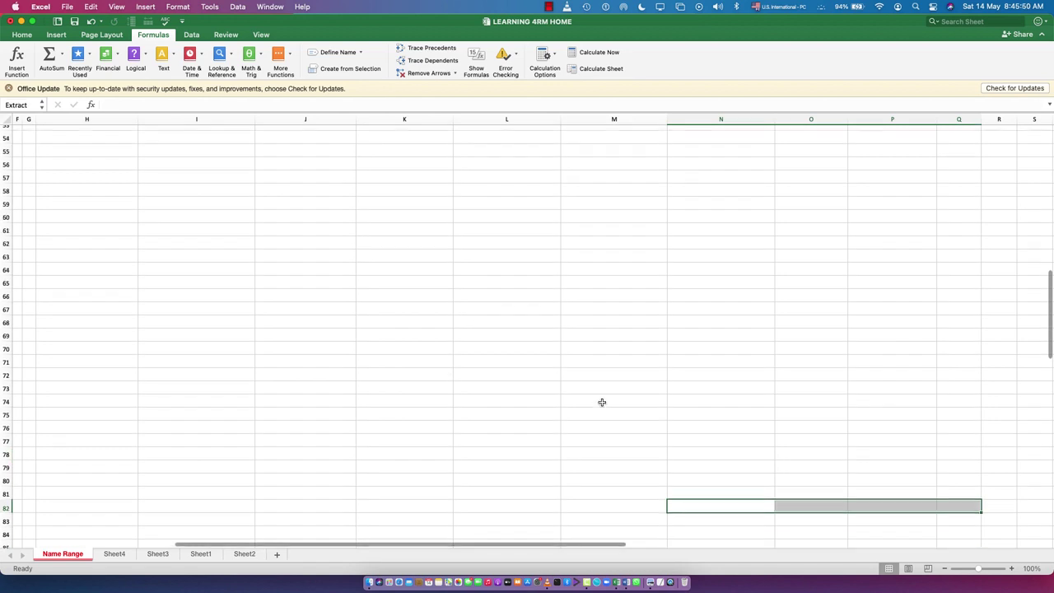
scroll(89, 185, down, 3)
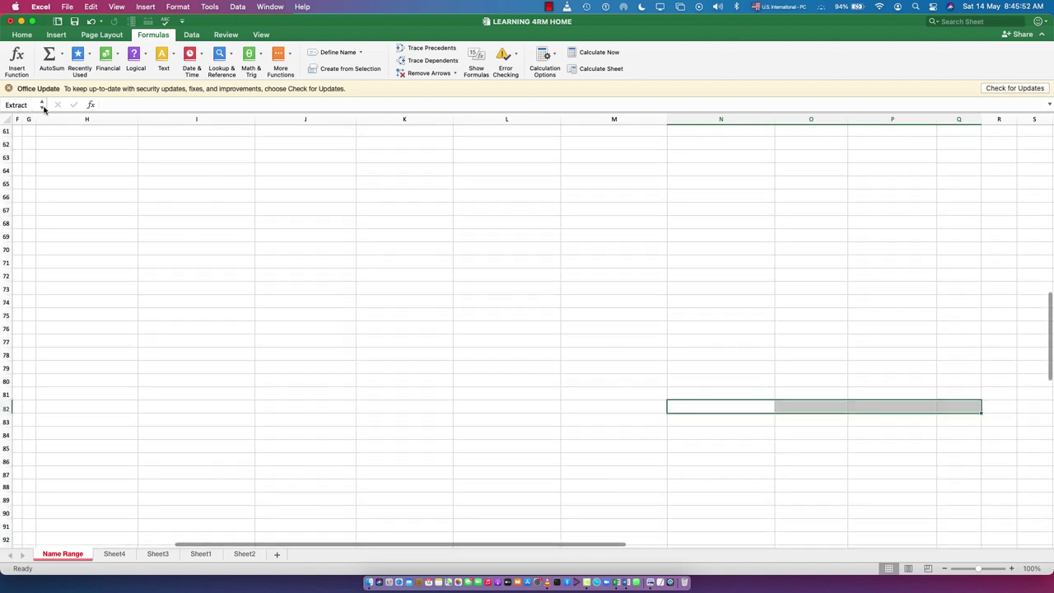
click(42, 105)
key(Escape)
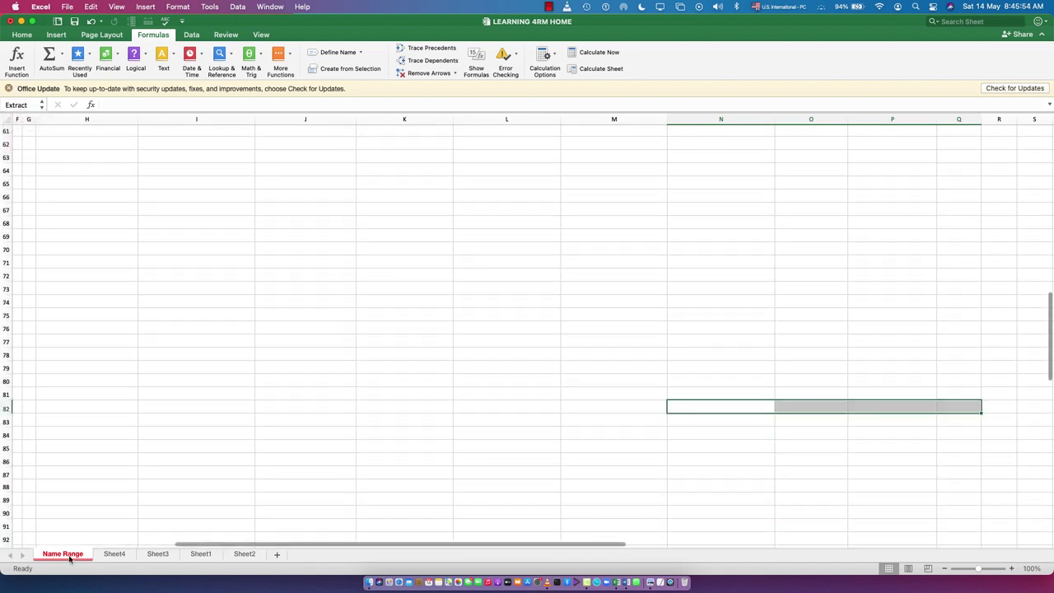
scroll(293, 403, up, 4)
scroll(320, 396, up, 20)
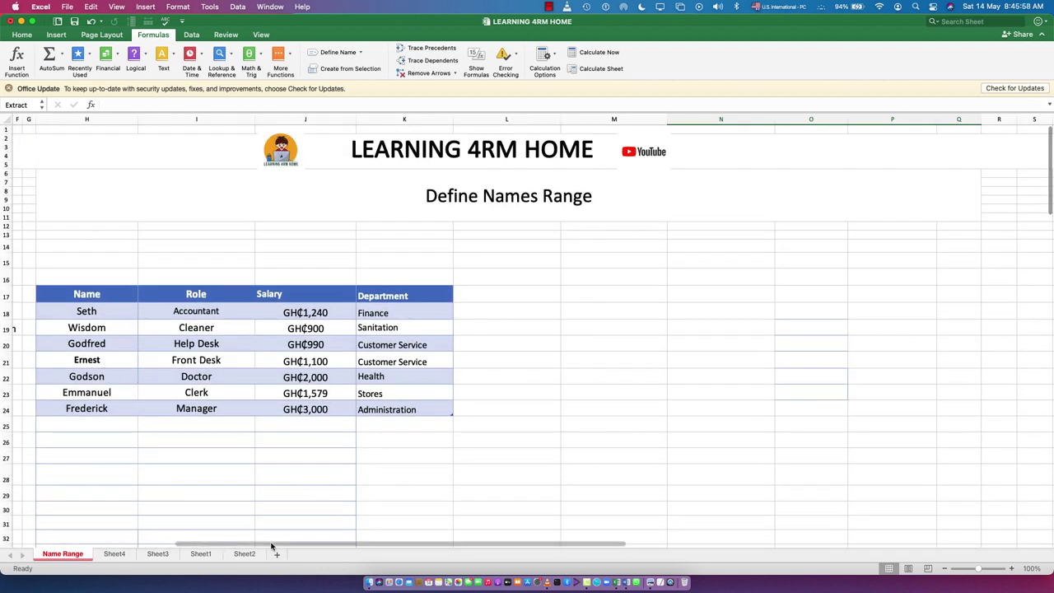
drag(524, 546, 291, 540)
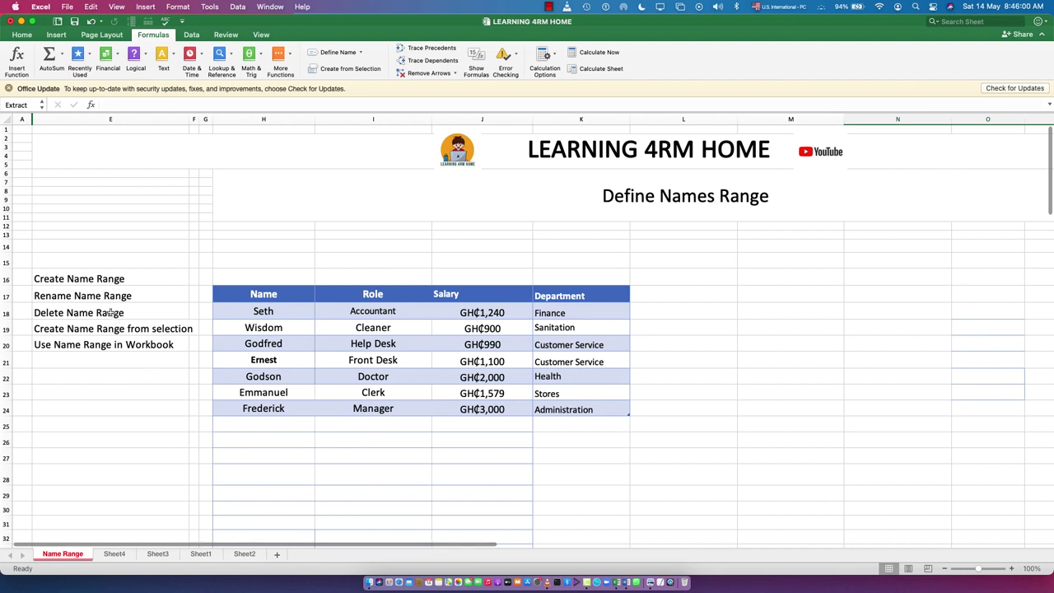